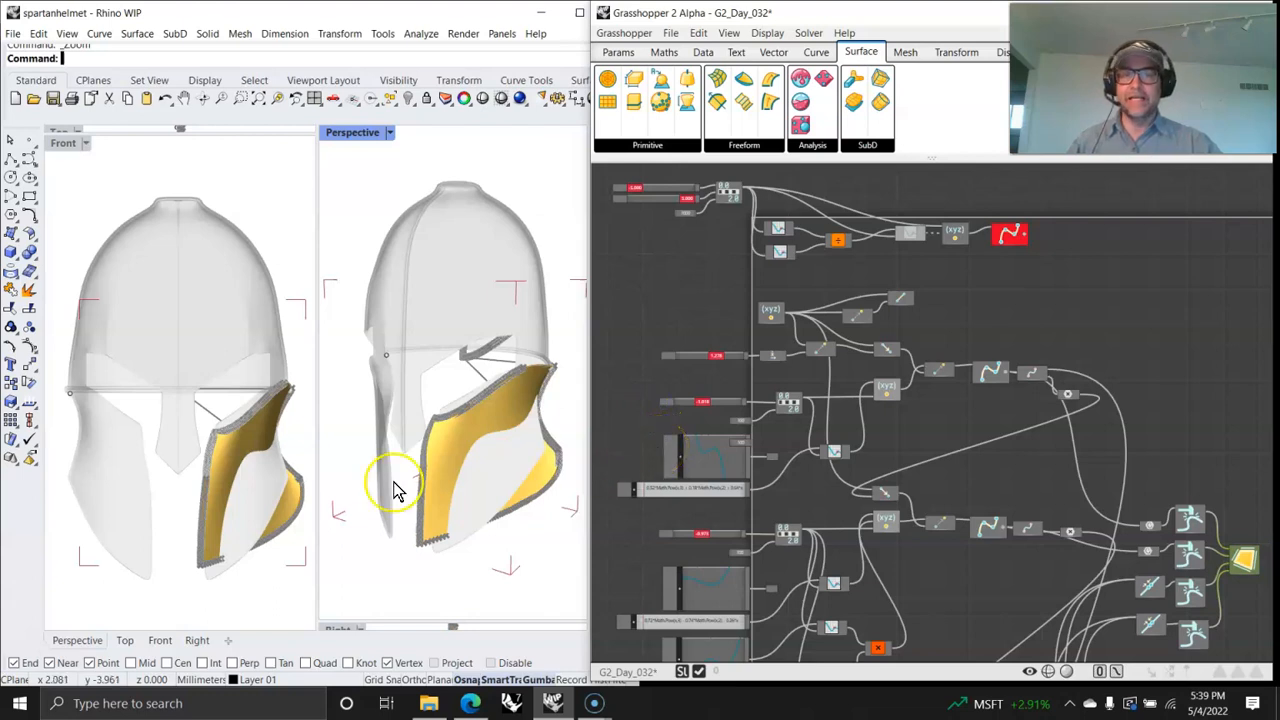
Step: Add a Function Editor and a Text Input component to the canvas, stacked below the Value of 1000
right_click_drag(424, 523, 427, 497)
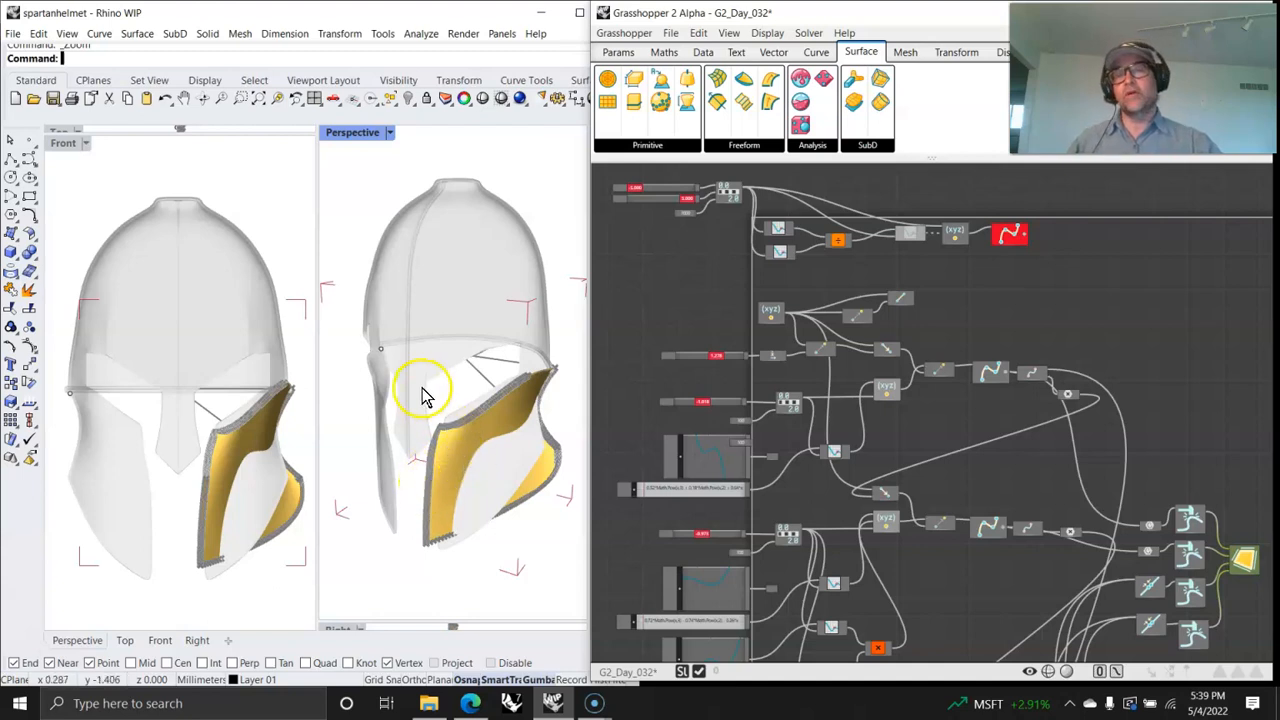
mouse_move(447, 375)
right_mouse_down()
mouse_move(429, 337)
mouse_move(444, 355)
right_mouse_up()
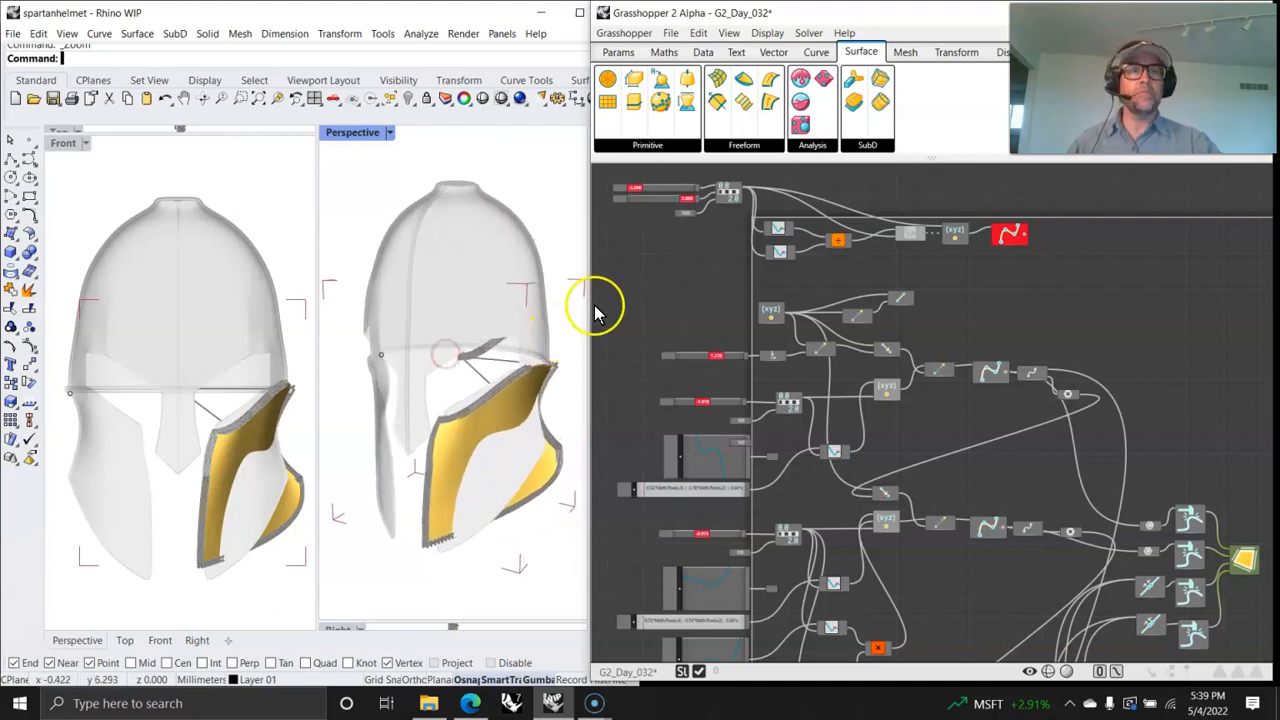
scroll(760, 272, "up", 5)
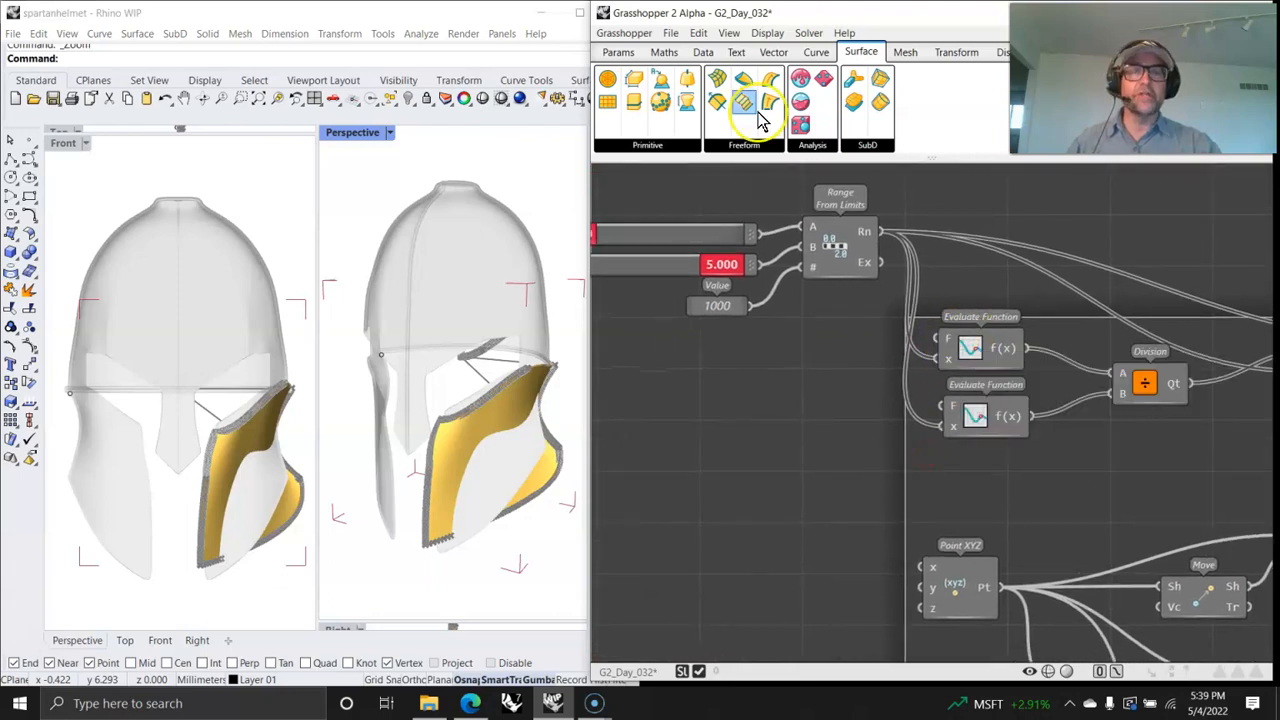
left_click(617, 52)
left_click_drag(810, 115, 750, 405)
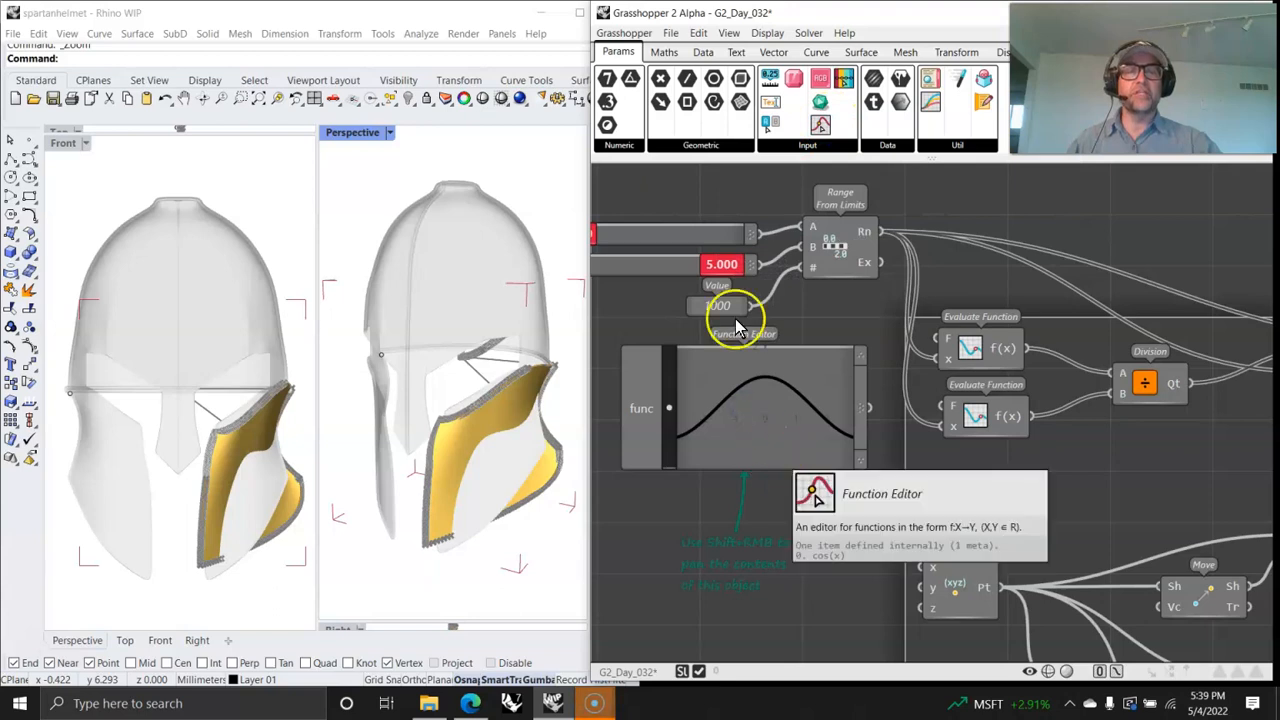
left_click_drag(778, 112, 749, 491)
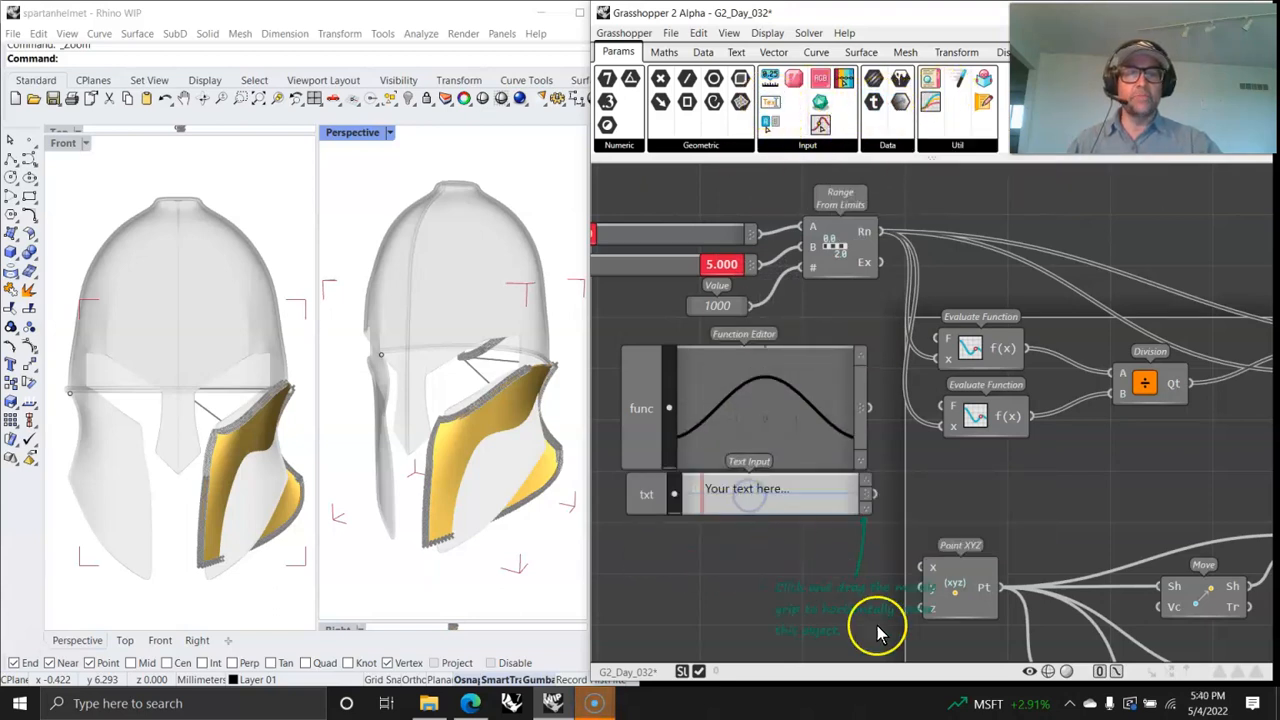
Step: Examine the division and Curve Through Points chain in the graph and the gold cheek guard on the helmet from several angles
mouse_move(1086, 521)
right_mouse_down()
mouse_move(964, 493)
mouse_move(883, 508)
right_mouse_up()
right_click_drag(1071, 462, 873, 443)
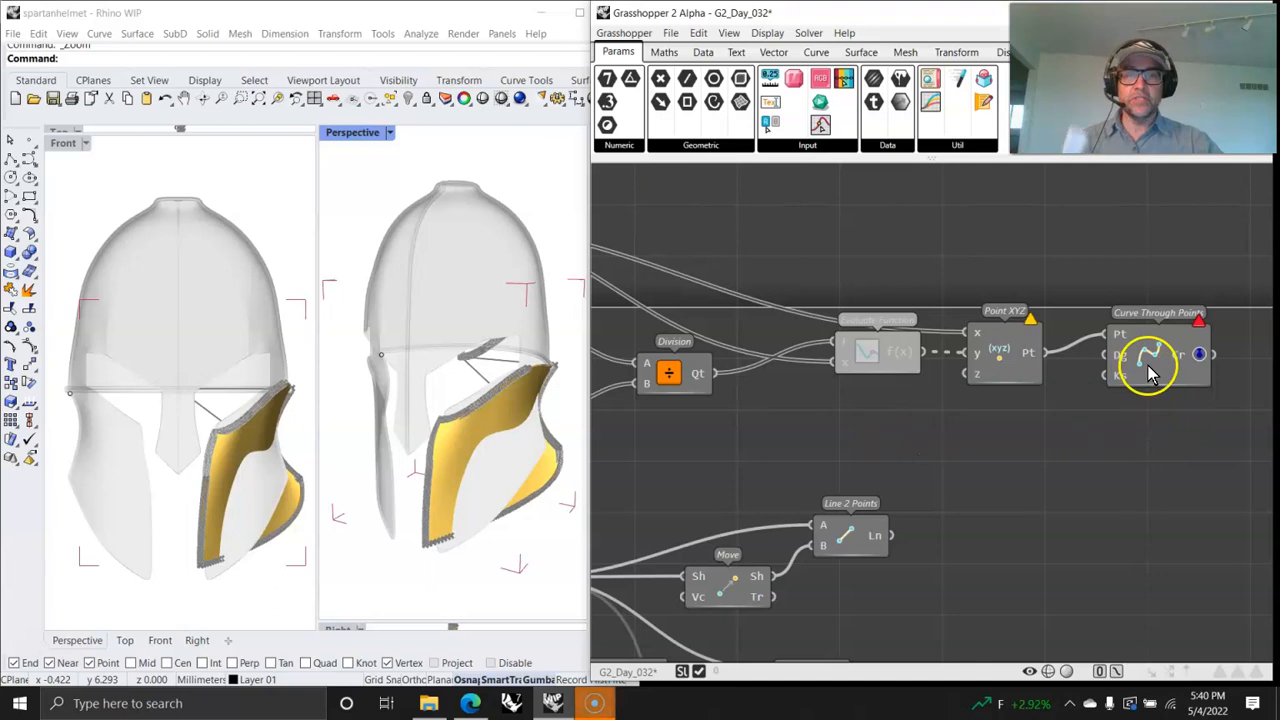
right_click_drag(818, 433, 1033, 275)
scroll(871, 334, "down", 2)
right_click_drag(440, 470, 411, 426)
right_click_drag(561, 396, 454, 411)
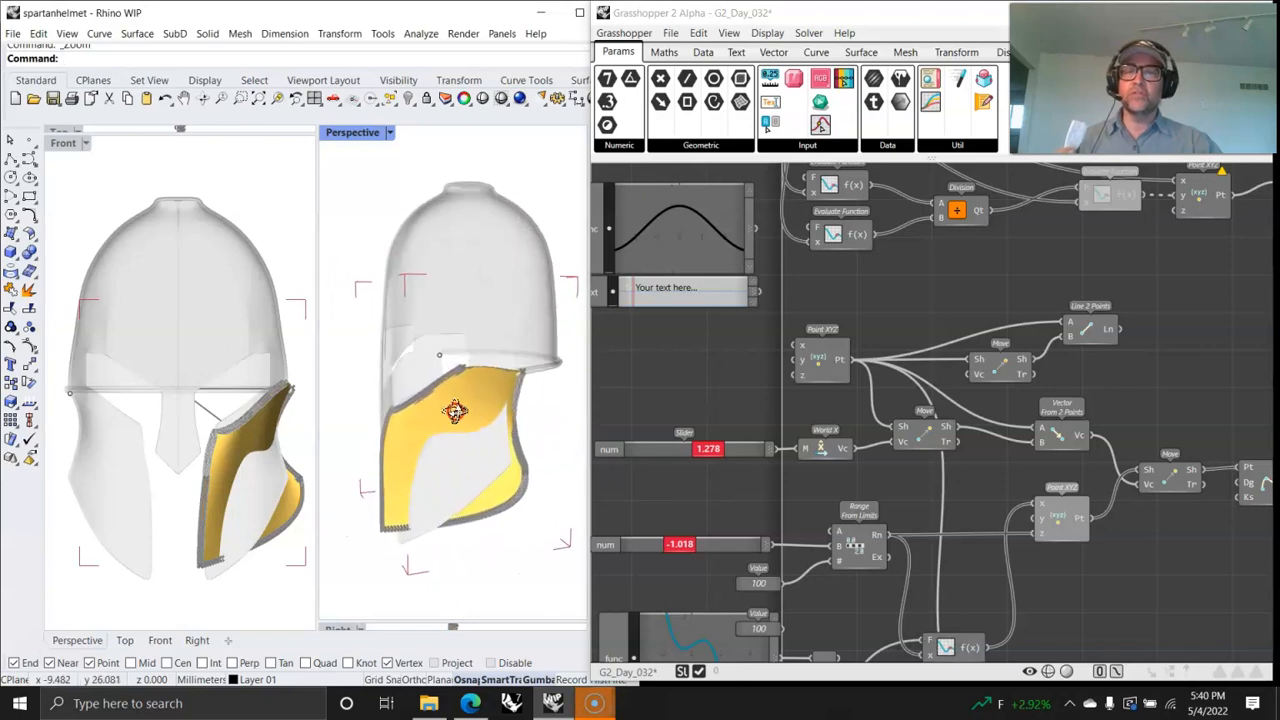
scroll(526, 372, "up", 3)
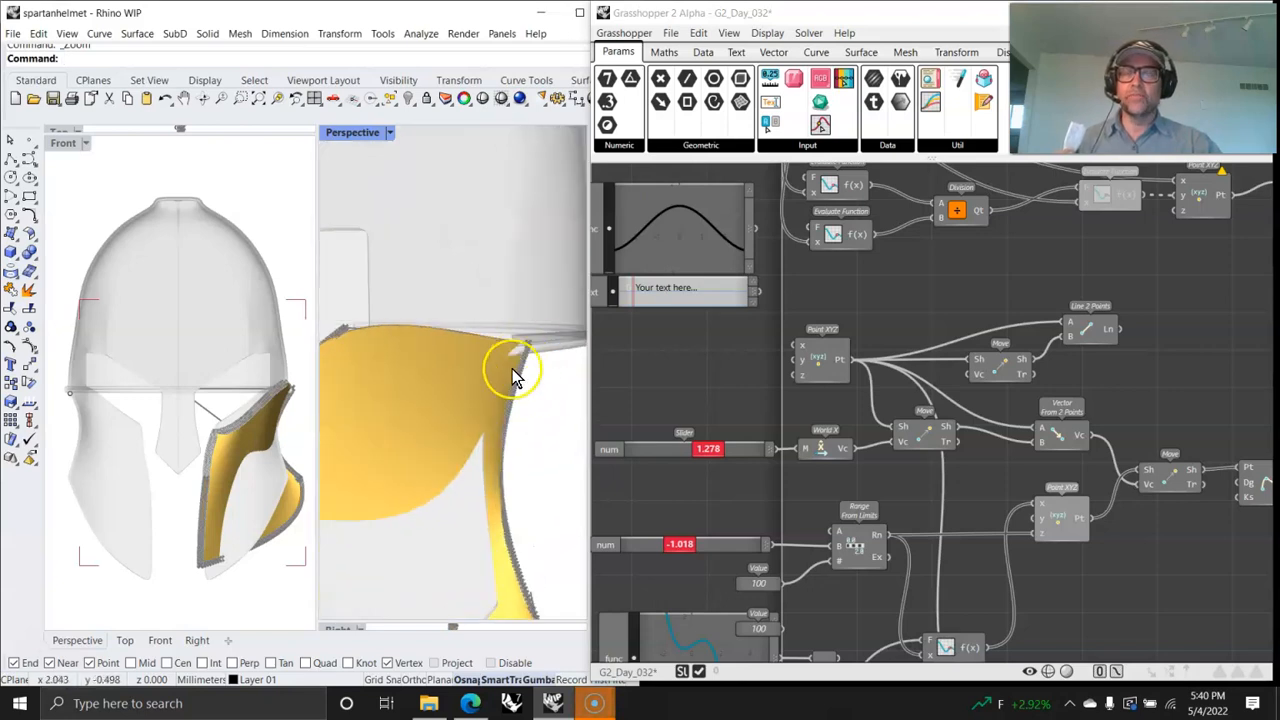
scroll(513, 375, "down", 5)
right_click_drag(523, 371, 551, 411)
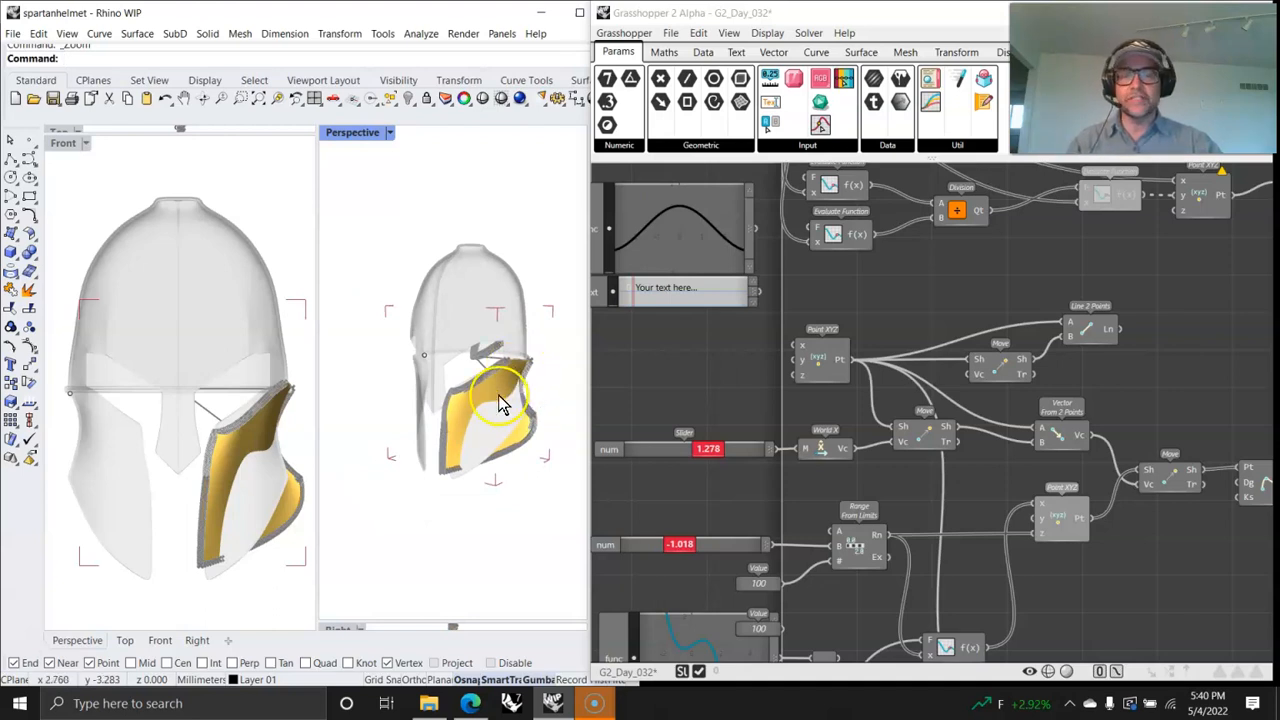
right_click_drag(689, 394, 751, 356)
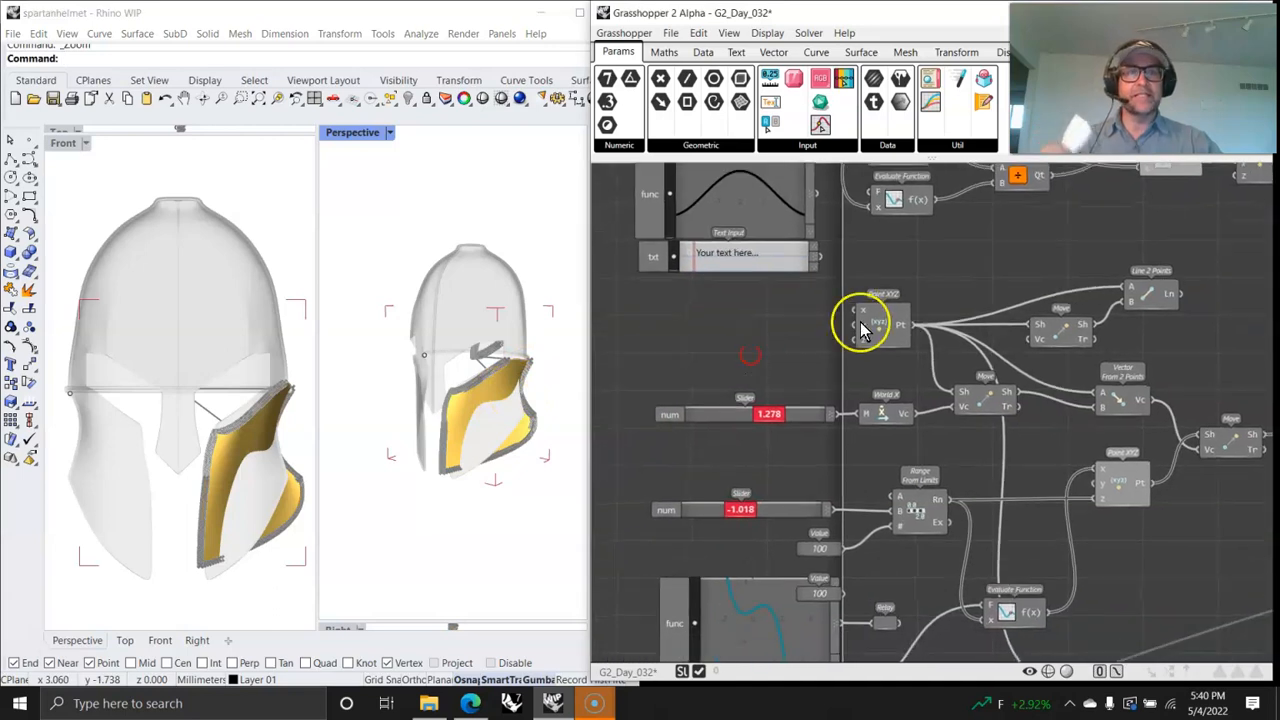
mouse_move(583, 362)
right_mouse_down()
mouse_move(571, 409)
mouse_move(511, 332)
right_mouse_up()
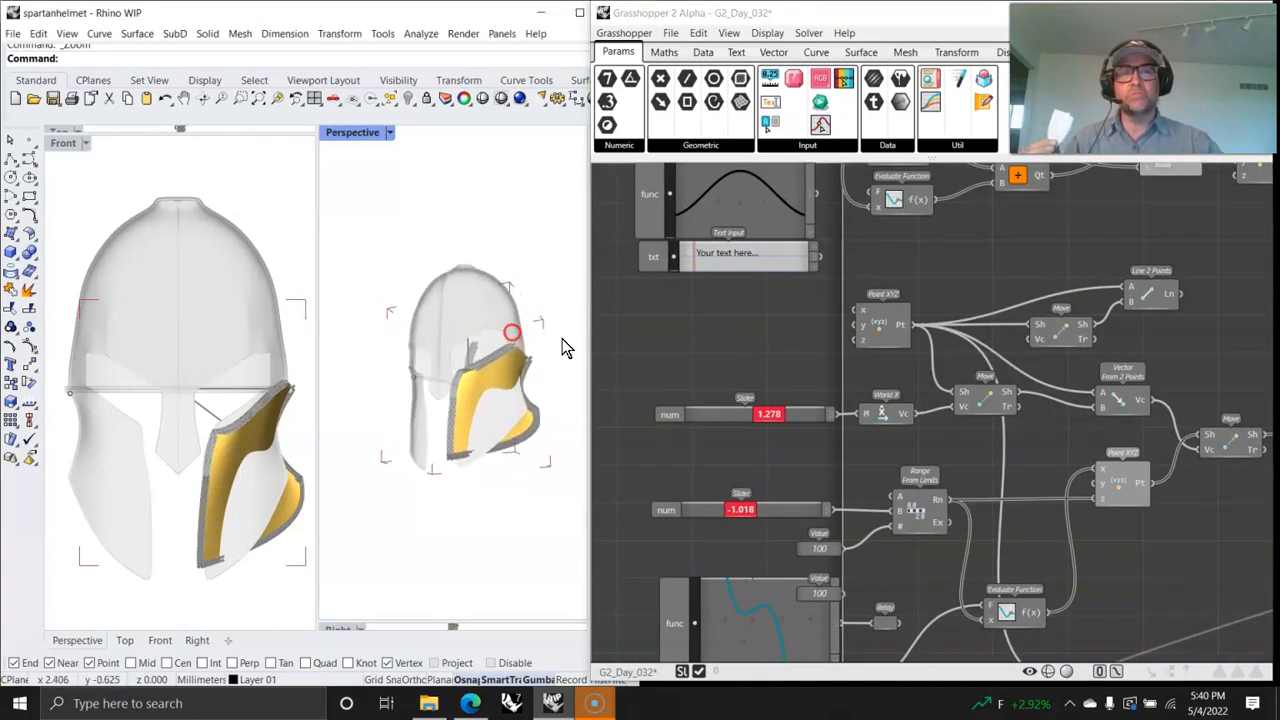
Step: Select the Line 2 Points component and inspect its line against the helmet and cheek guard in the Perspective view
left_click(1142, 291)
scroll(478, 368, "up", 6)
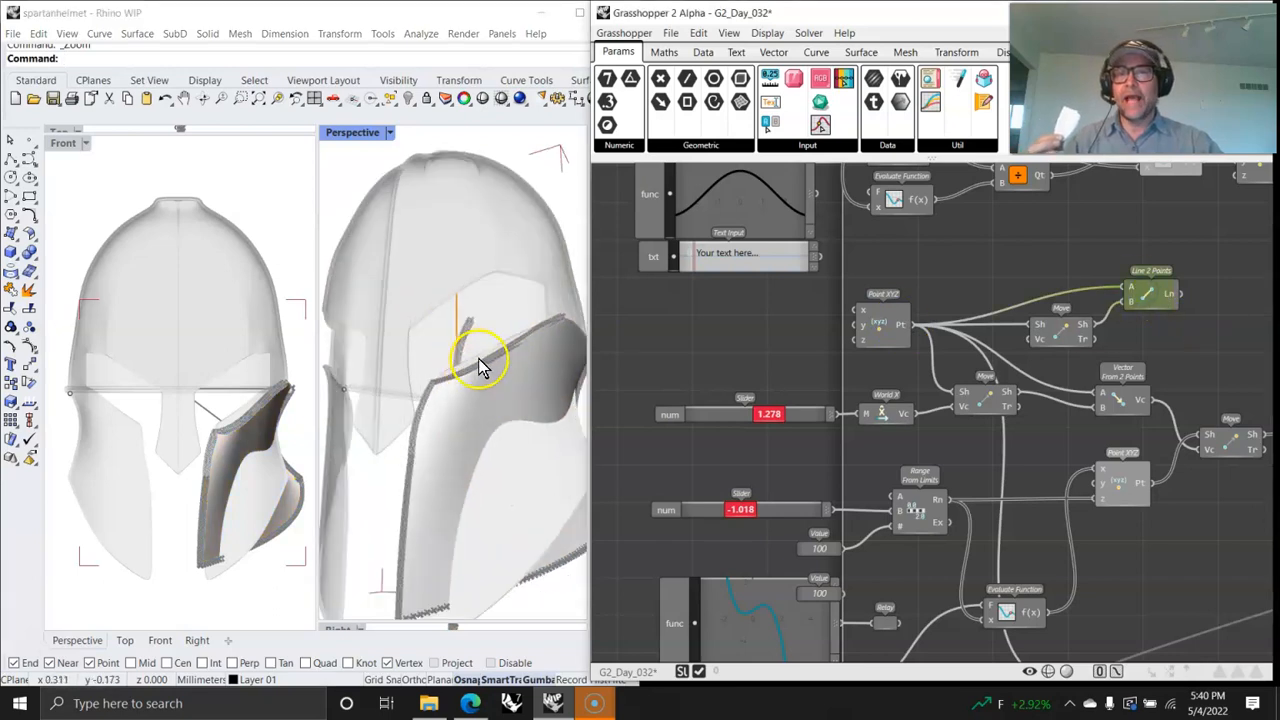
scroll(443, 423, "down", 4)
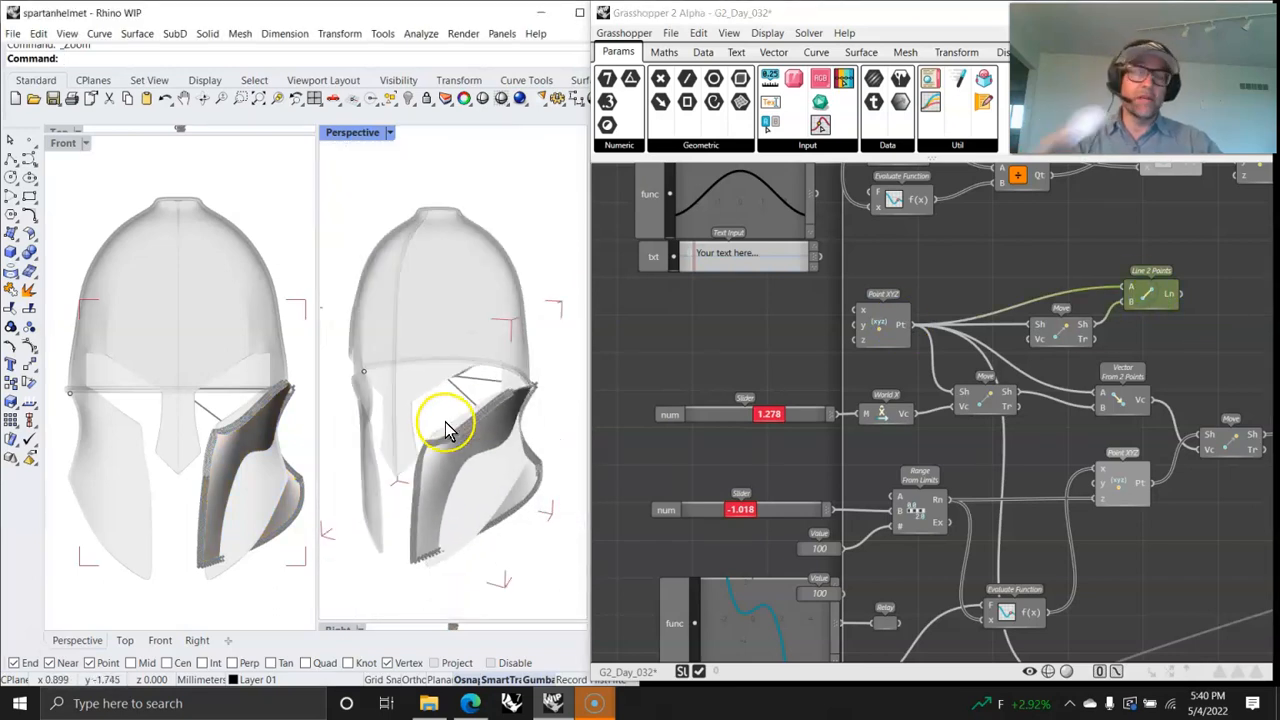
mouse_move(488, 466)
right_mouse_down()
mouse_move(500, 463)
mouse_move(443, 391)
mouse_move(456, 455)
mouse_move(414, 443)
mouse_move(400, 371)
mouse_move(434, 409)
mouse_move(527, 370)
right_mouse_up()
scroll(527, 370, "up", 3)
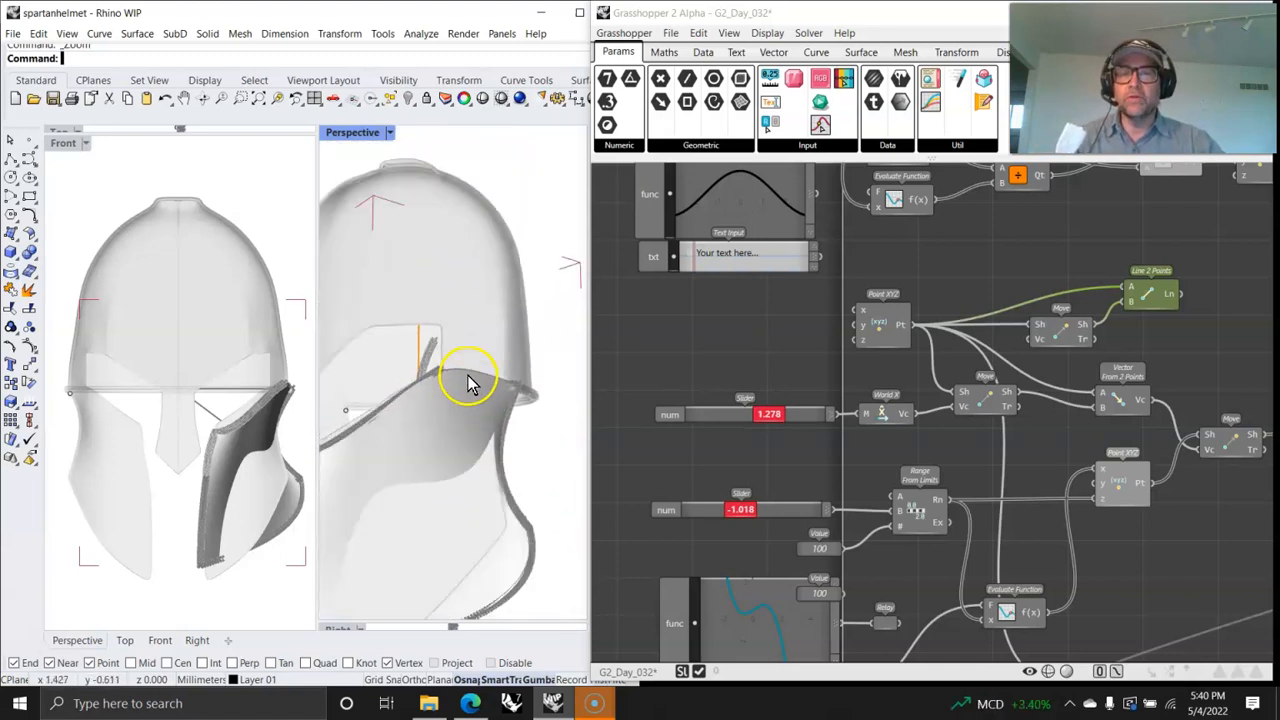
scroll(466, 380, "down", 5)
right_click_drag(478, 447, 505, 459)
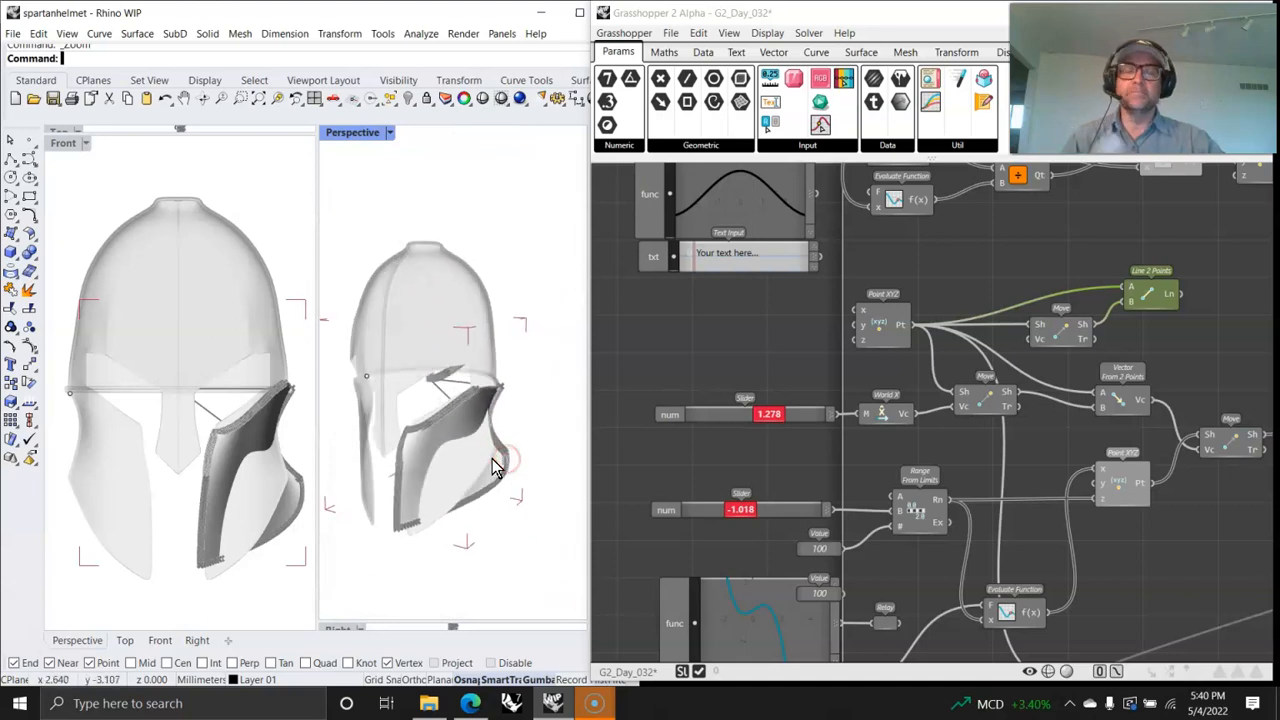
mouse_move(408, 476)
right_mouse_down()
mouse_move(480, 514)
mouse_move(448, 482)
mouse_move(485, 472)
mouse_move(487, 458)
right_mouse_up()
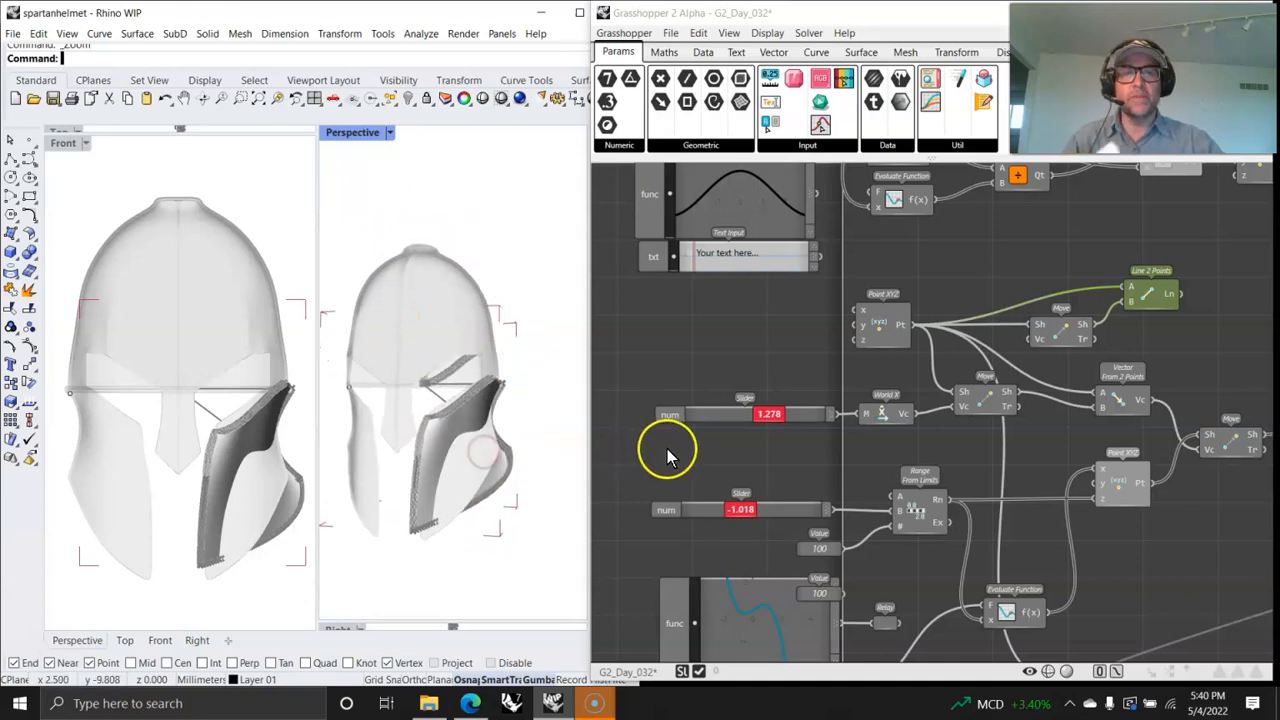
Step: Trace the graph from the Point XYZ origin through the Move and vector components to Curve Through Points and Curve End Points
scroll(778, 470, "down", 3)
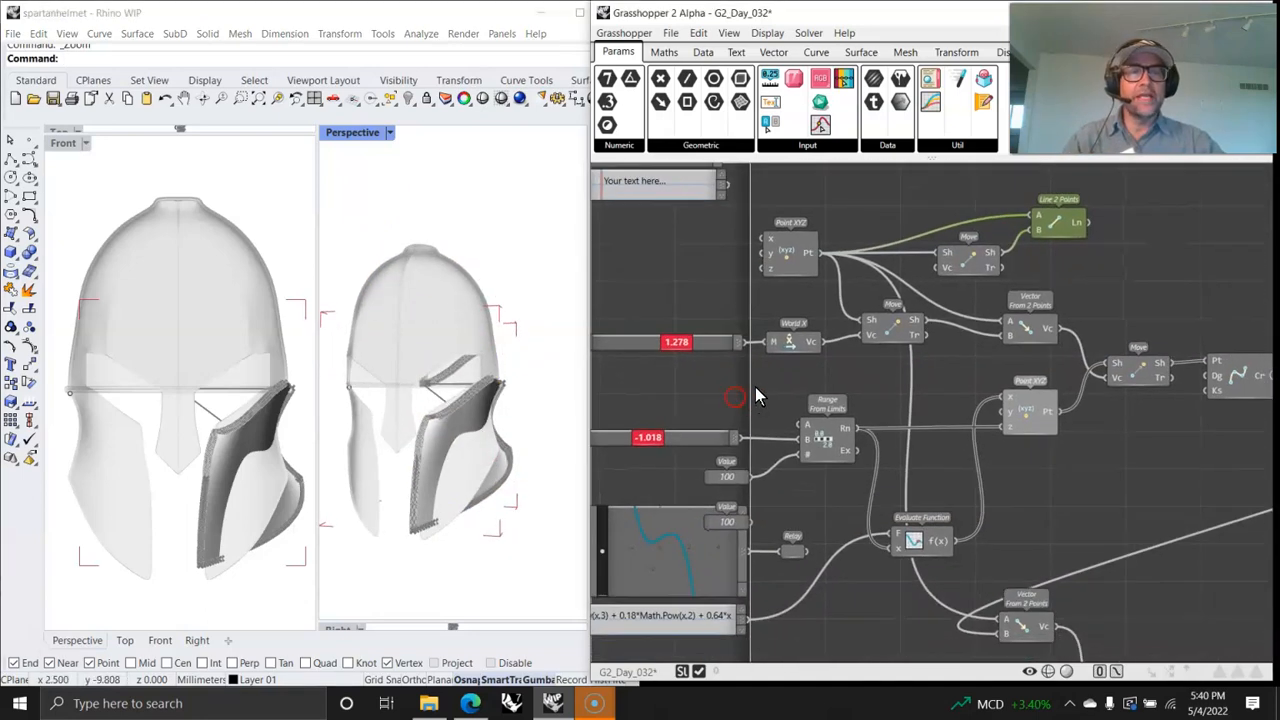
right_click_drag(964, 390, 992, 392)
scroll(785, 365, "up", 2)
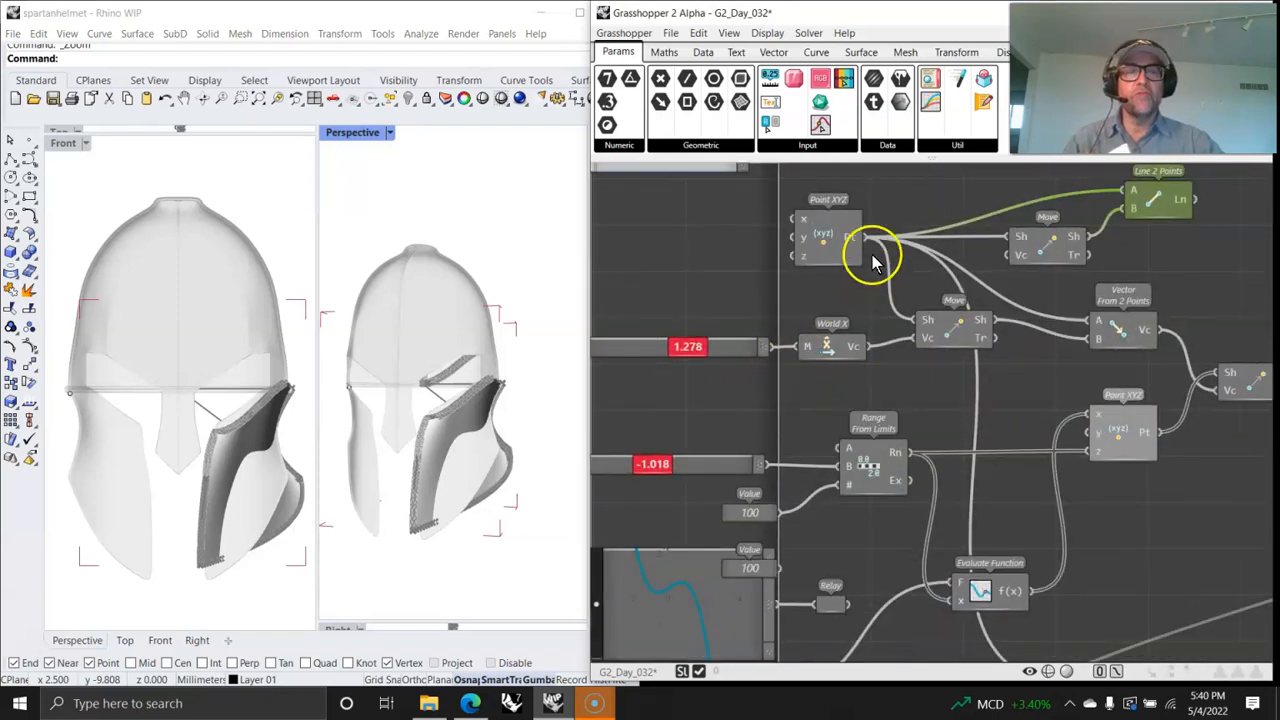
right_click_drag(1068, 400, 777, 337)
mouse_move(1194, 386)
right_mouse_down()
mouse_move(886, 394)
mouse_move(918, 400)
mouse_move(997, 375)
right_mouse_up()
right_click_drag(818, 434, 886, 440)
Step: Fine-tune the slider feeding the World X vector while checking the cheek guard's rear corner against the helmet rim
scroll(497, 392, "up", 5)
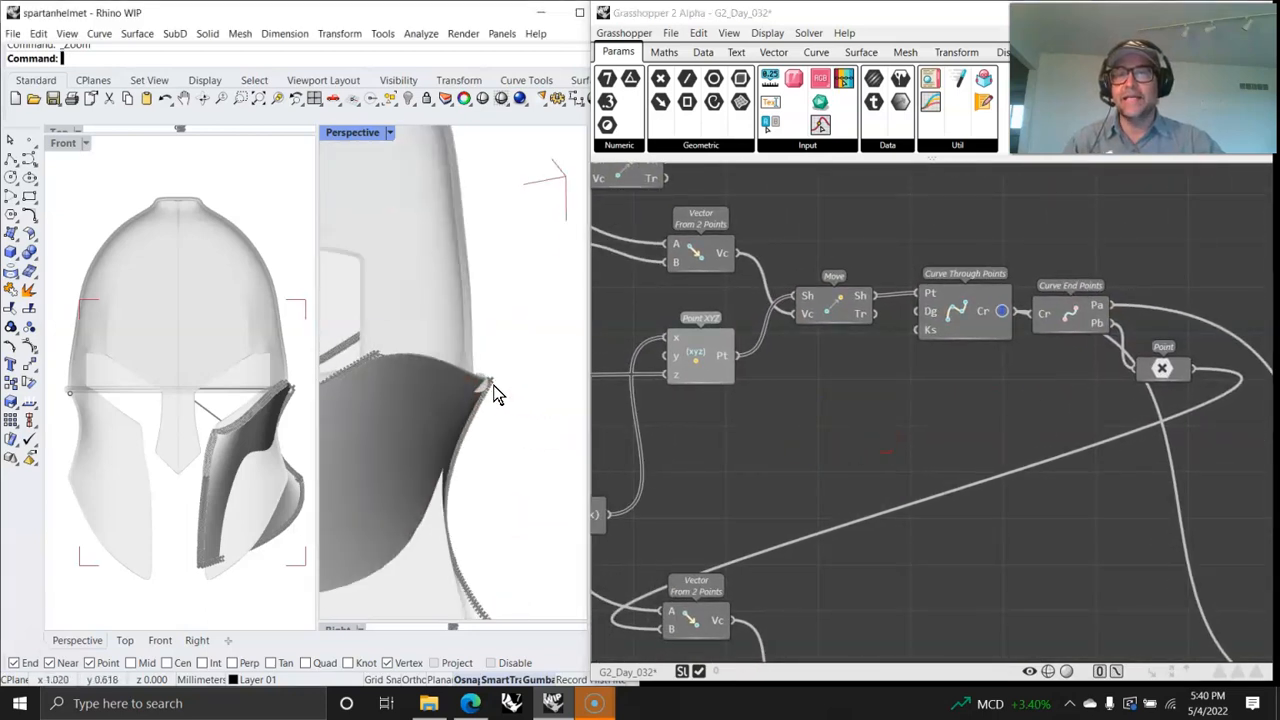
right_click_drag(751, 446, 1094, 460)
right_click_drag(694, 374, 841, 428)
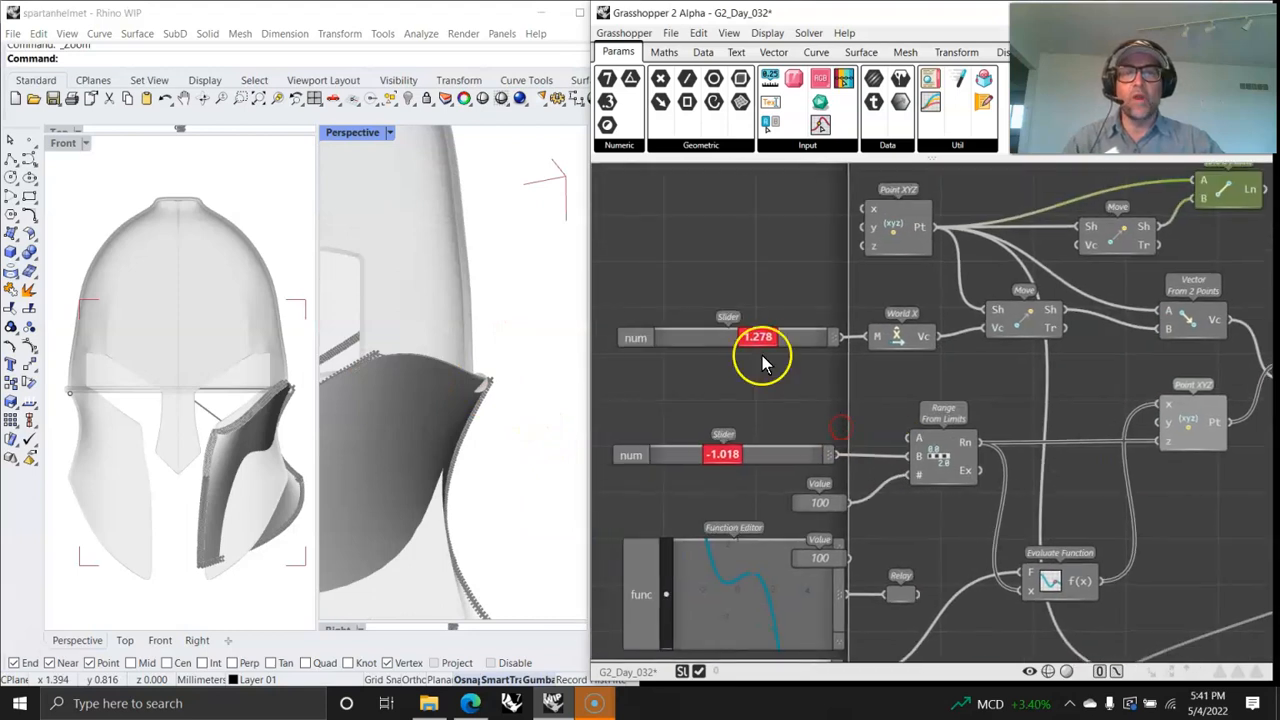
mouse_move(758, 340)
left_mouse_down()
mouse_move(690, 340)
mouse_move(758, 339)
left_mouse_up()
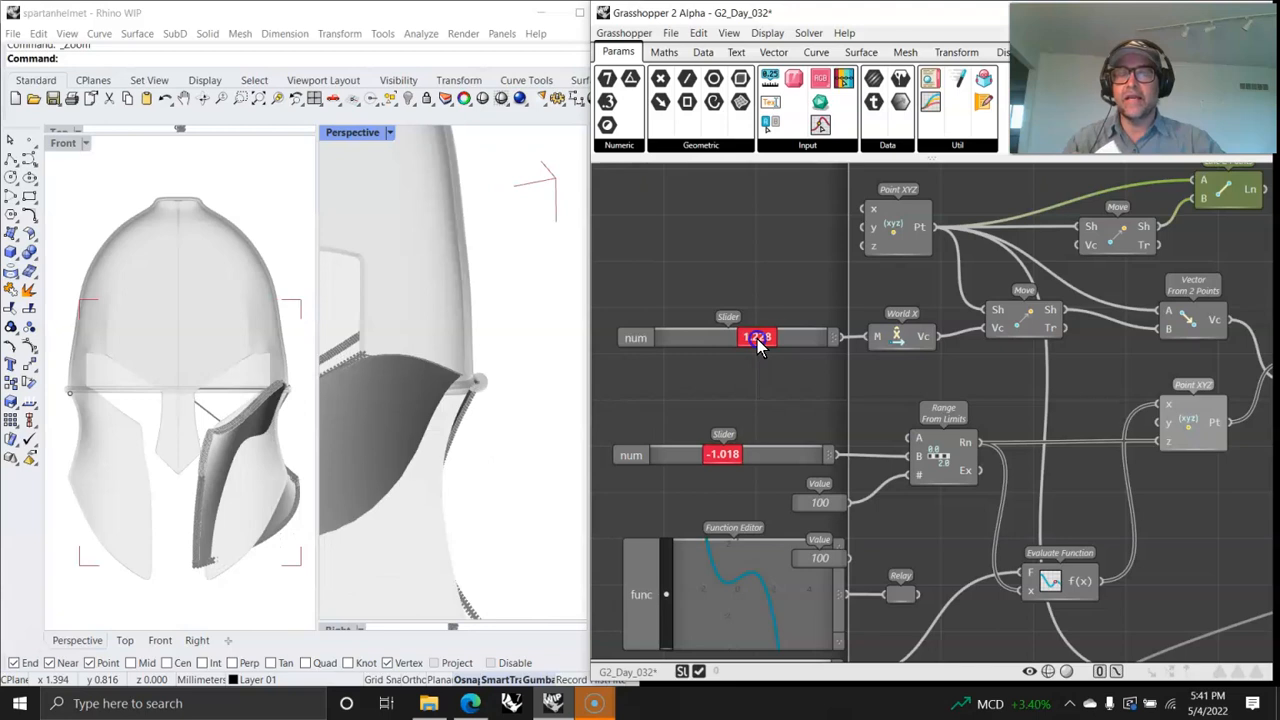
scroll(755, 360, "up", 4)
right_click_drag(824, 385, 927, 353)
left_click_drag(927, 302, 929, 309)
right_click_drag(517, 389, 517, 509)
Step: Open the Function Editor above the -0.52 cubic text expression, inspect the polynomial's control points, and close the editor
right_click_drag(896, 480, 848, 258)
scroll(873, 348, "down", 4)
right_click_drag(510, 525, 360, 543)
right_click_drag(1057, 477, 864, 318)
right_click_drag(868, 395, 1071, 358)
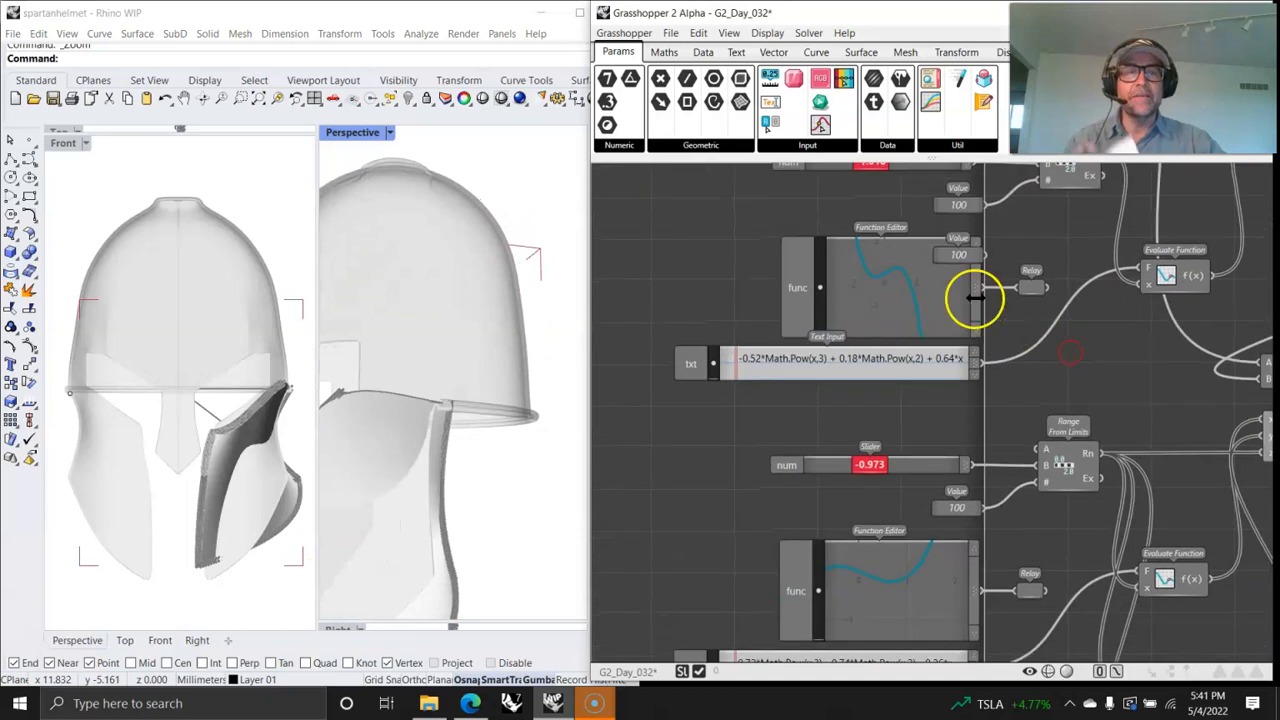
right_click_drag(940, 298, 855, 338)
double_click(748, 352)
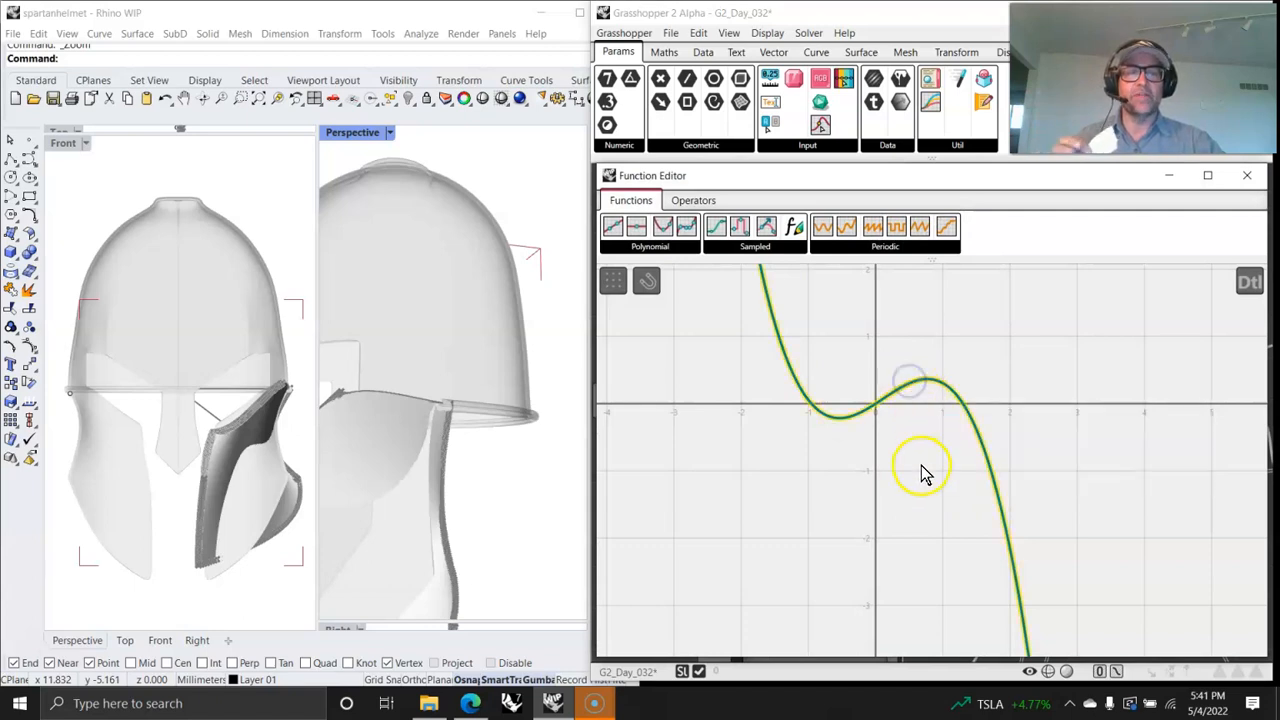
left_click(902, 382)
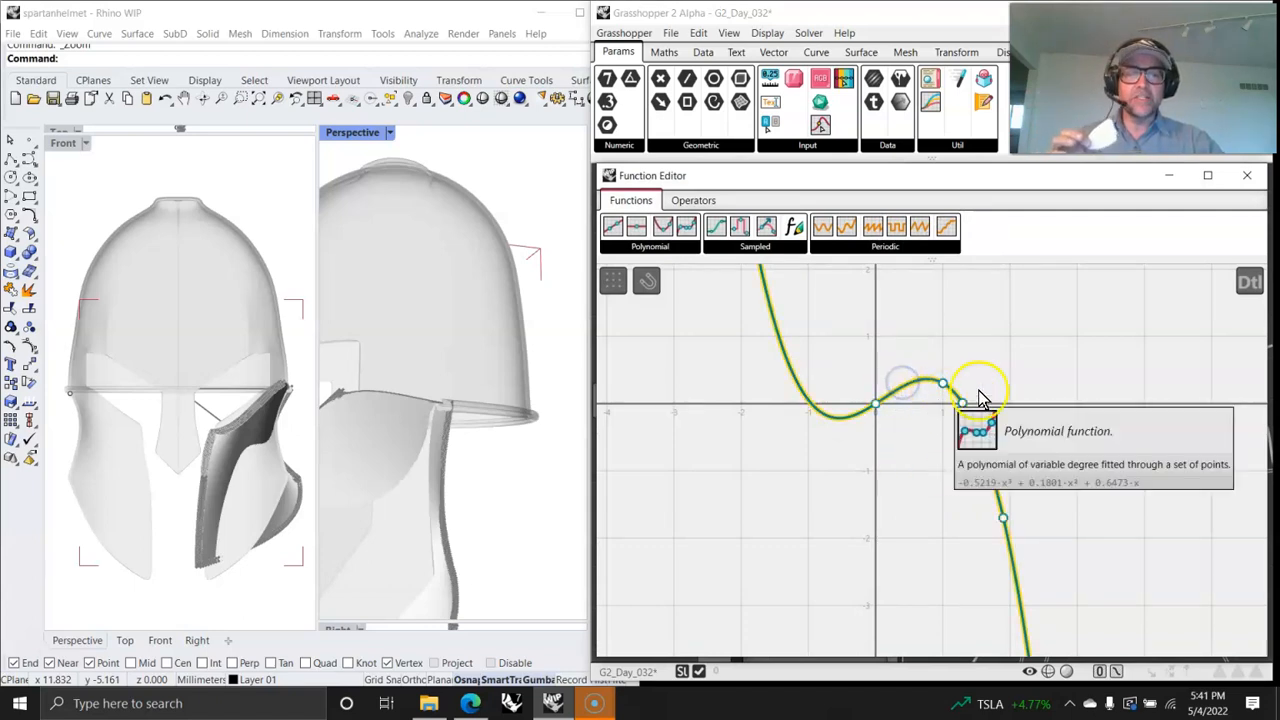
scroll(902, 453, "up", 3)
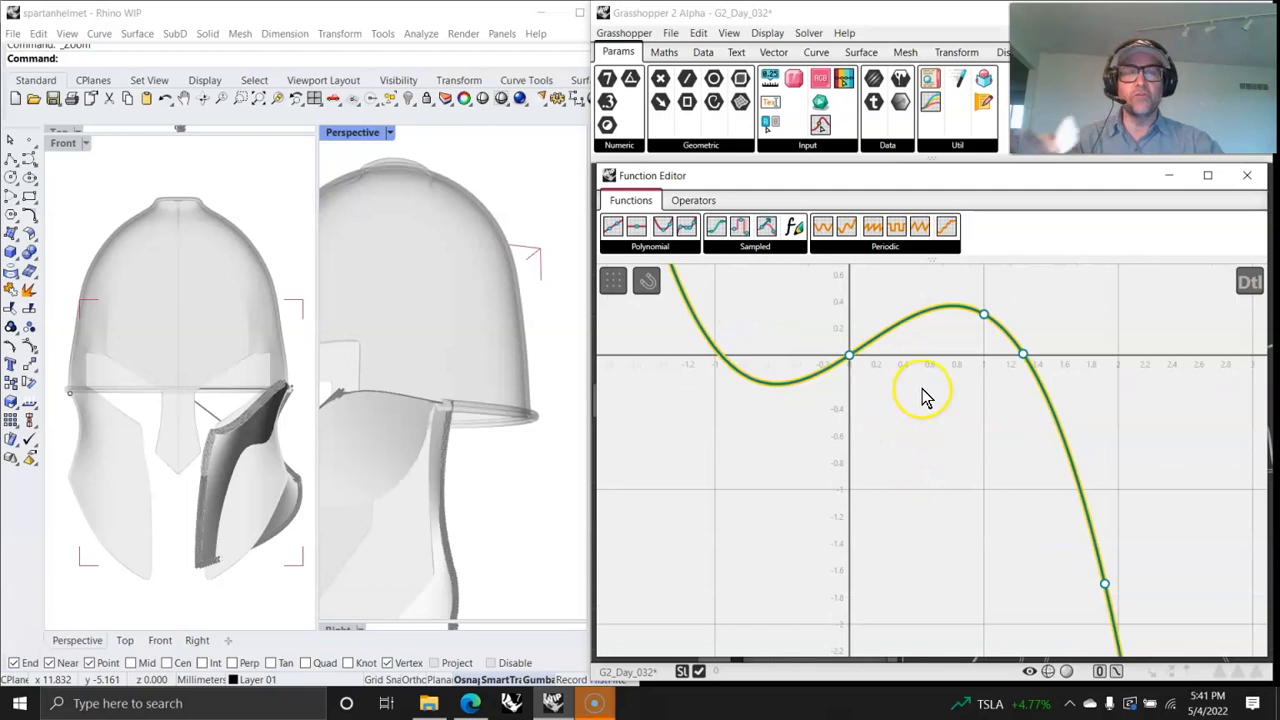
left_click(1247, 180)
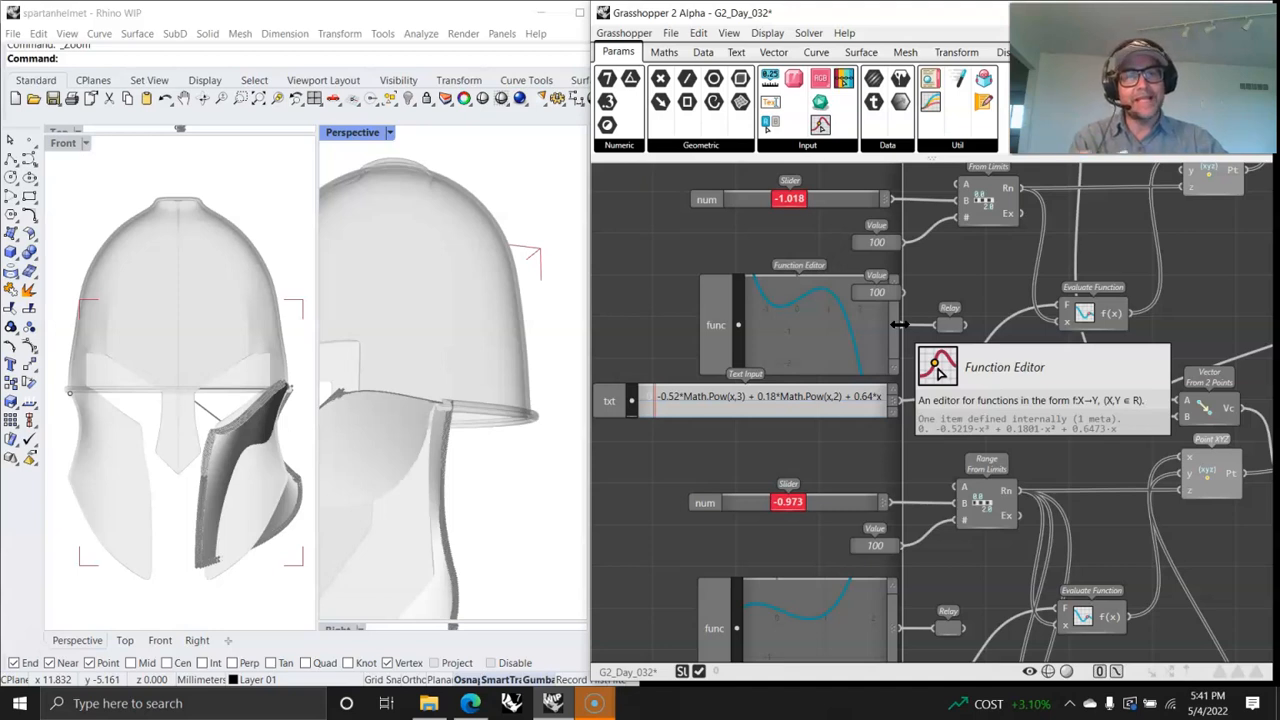
Step: Try wiring the Relay into the Evaluate Function's F input, and shift the upper Function Editor slightly upward
left_click(953, 338)
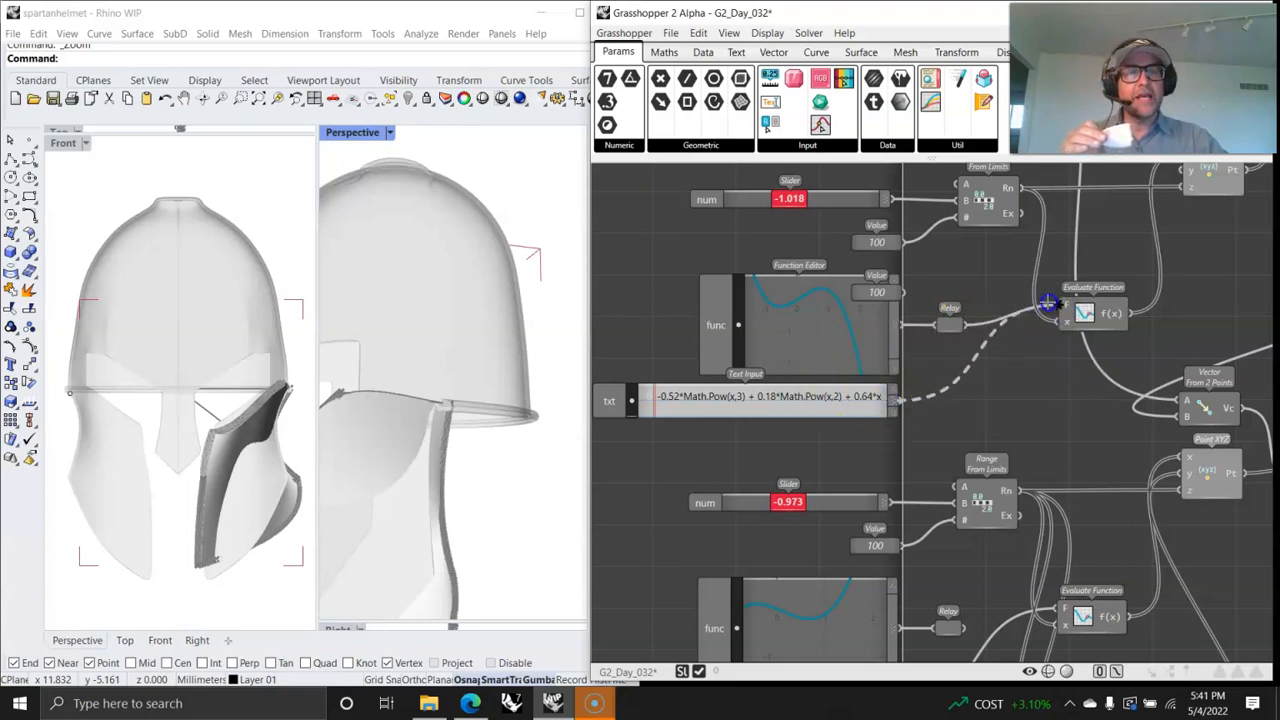
left_click_drag(800, 350, 800, 325)
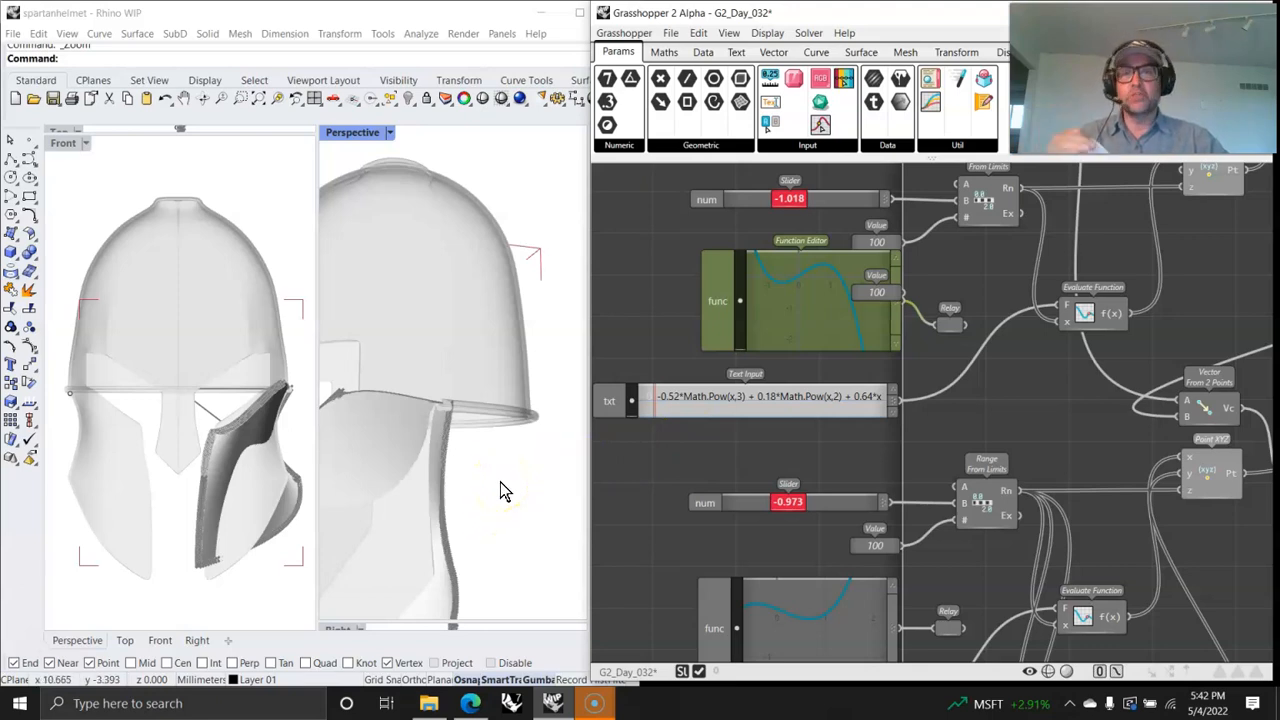
Step: Try varying the slider that feeds the upper Range From Limits while watching the cheek guard
right_click_drag(519, 514, 519, 514)
right_click_drag(766, 356, 801, 355)
scroll(478, 432, "down", 7)
mouse_move(478, 434)
right_mouse_down()
mouse_move(511, 462)
mouse_move(558, 468)
right_mouse_up()
mouse_move(1070, 455)
right_mouse_down()
mouse_move(957, 434)
mouse_move(1006, 514)
mouse_move(1001, 496)
right_mouse_up()
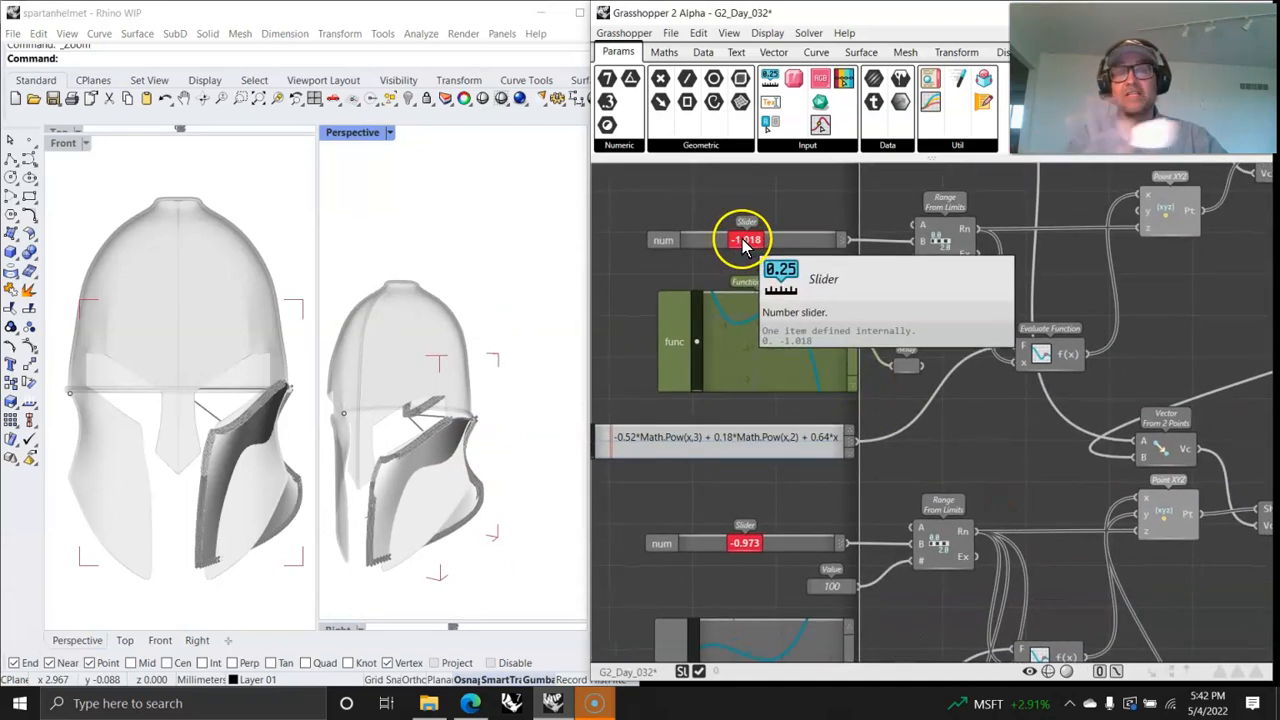
left_click_drag(745, 245, 751, 246)
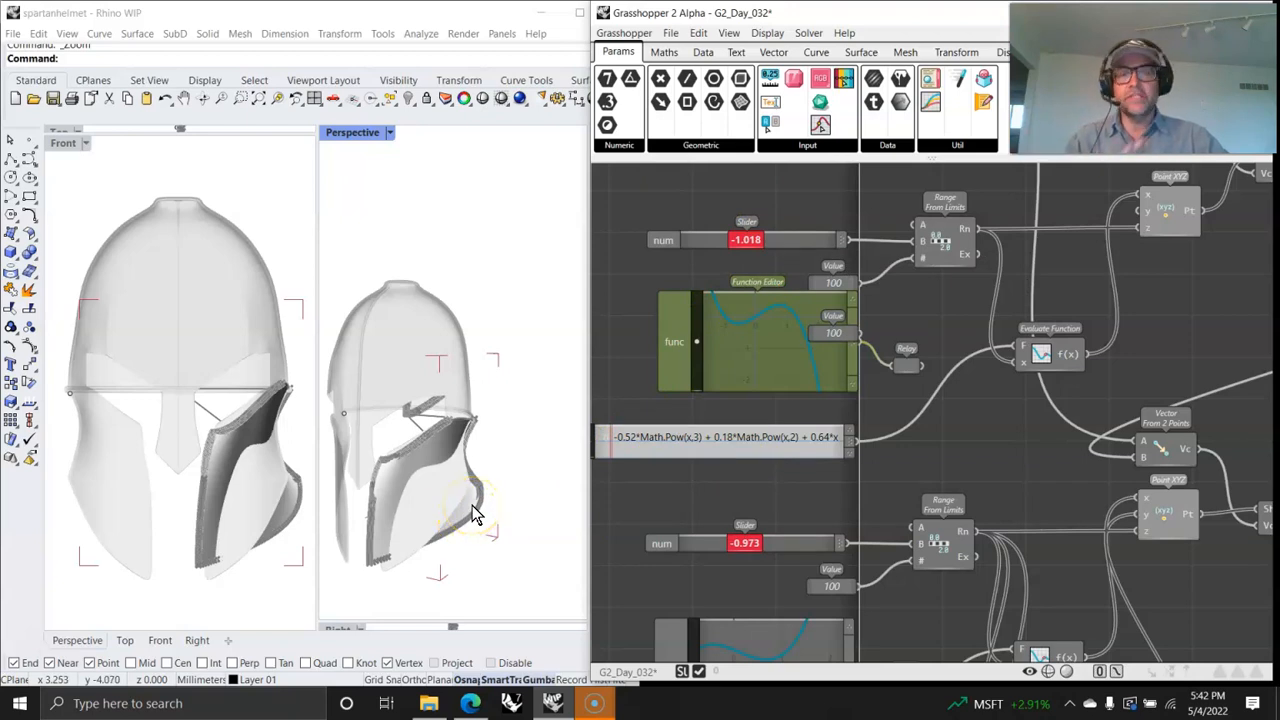
Step: Examine the lower range slider, the Function Editors and the 0.72 cubic text expressions that shape the second cheek guard curve
right_click_drag(783, 497, 768, 405)
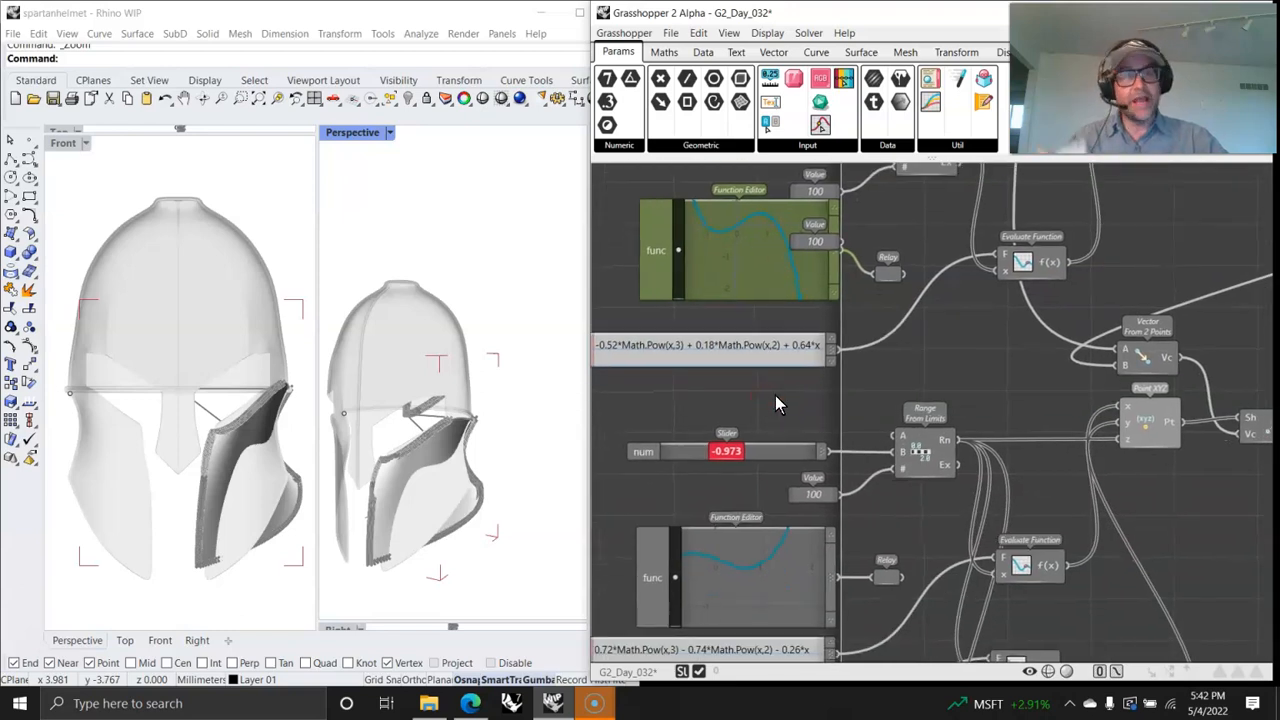
scroll(782, 405, "down", 3)
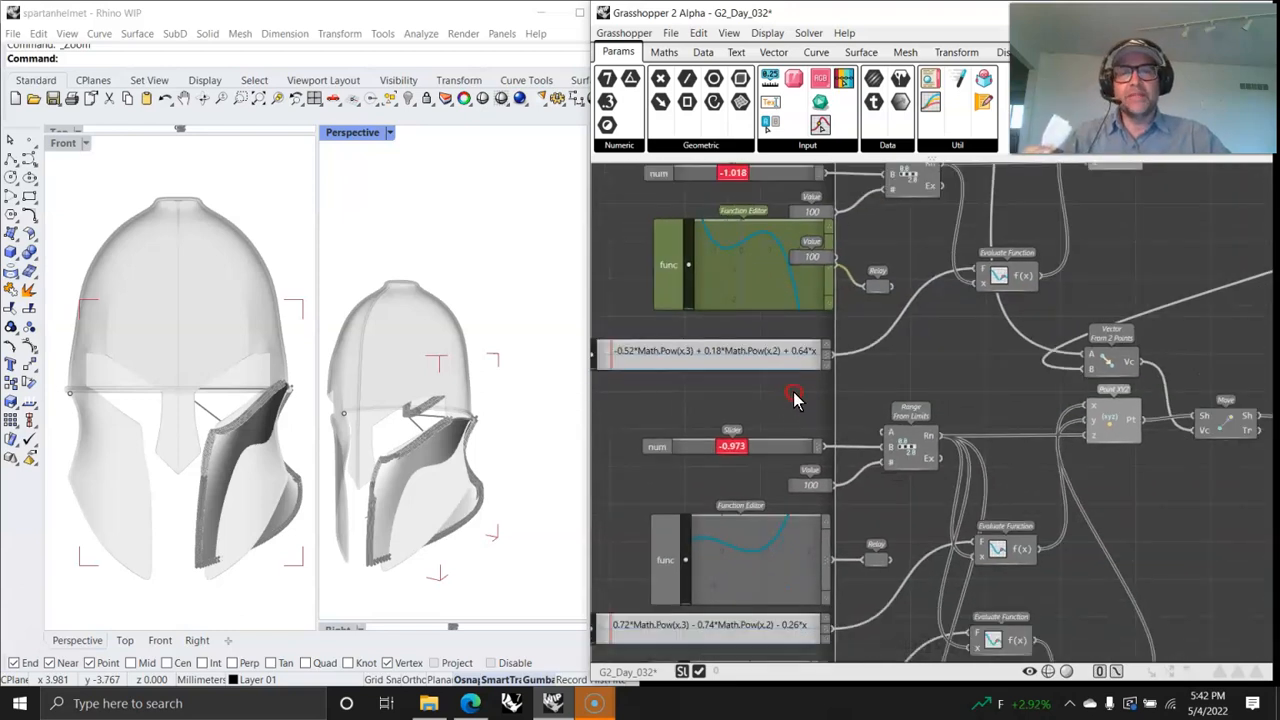
scroll(836, 362, "up", 3)
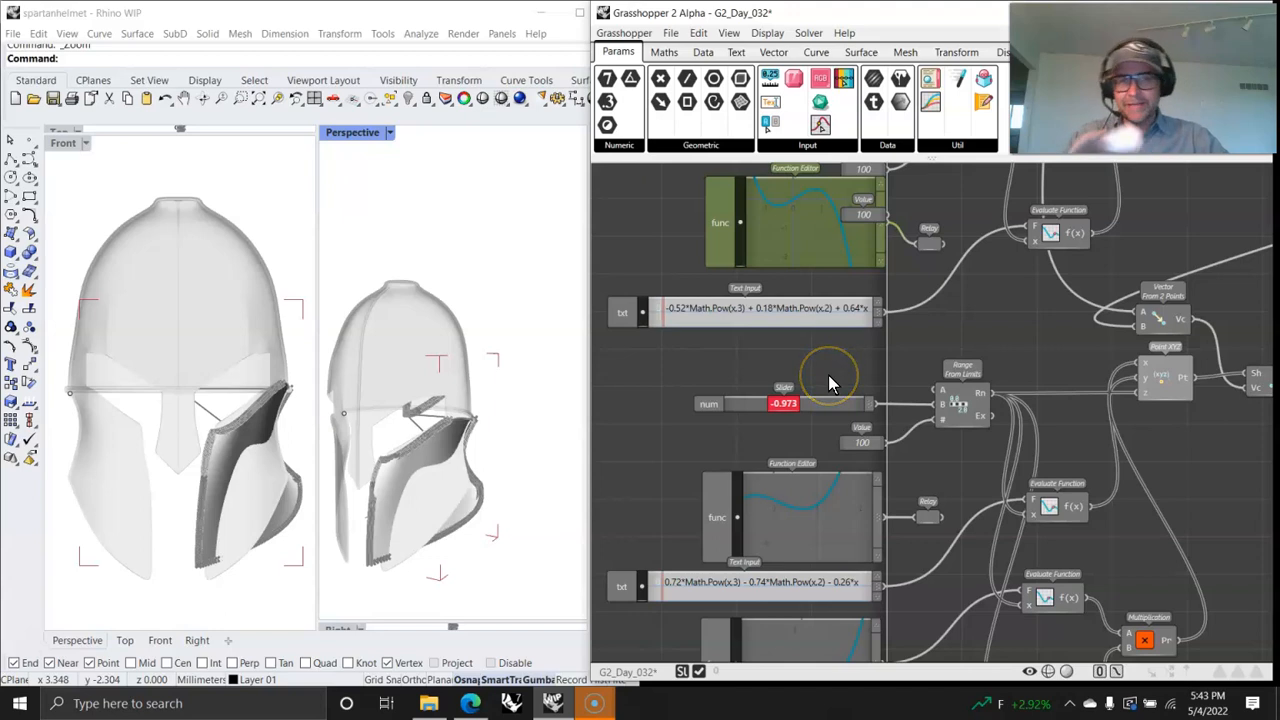
right_click_drag(828, 374, 828, 325)
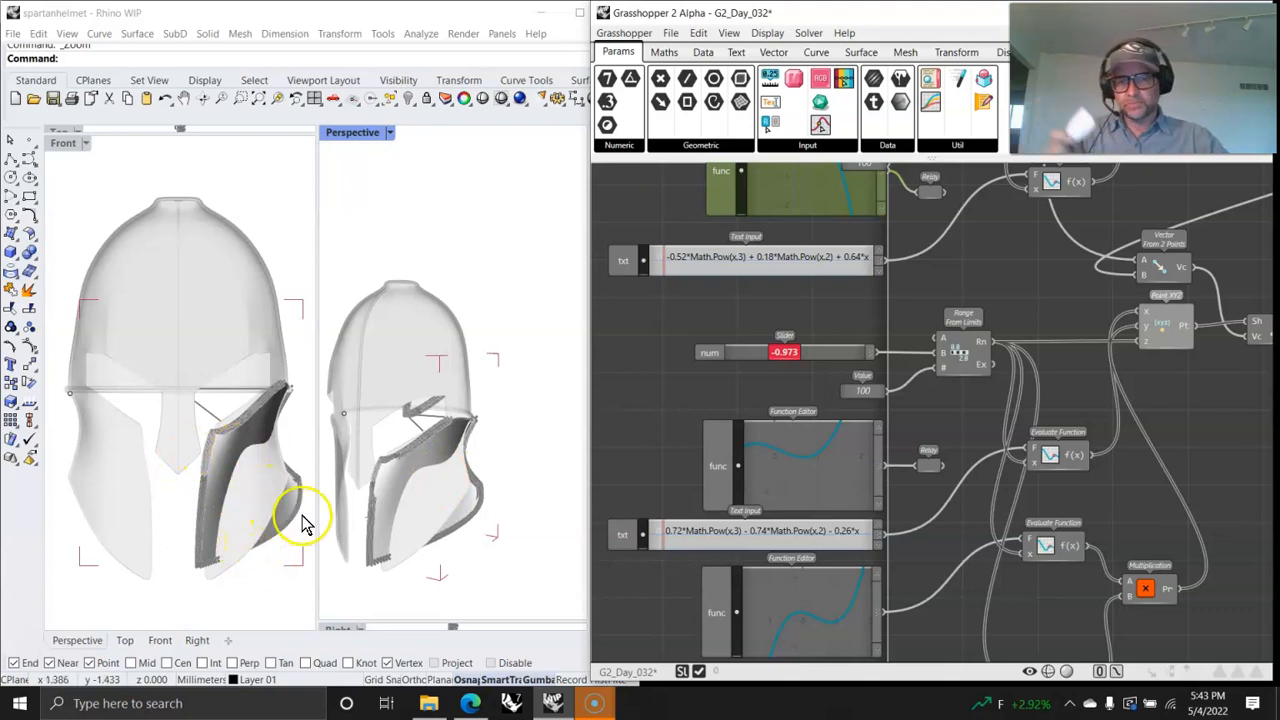
right_click_drag(376, 508, 423, 503)
right_click_drag(860, 473, 794, 300)
scroll(729, 386, "up", 2)
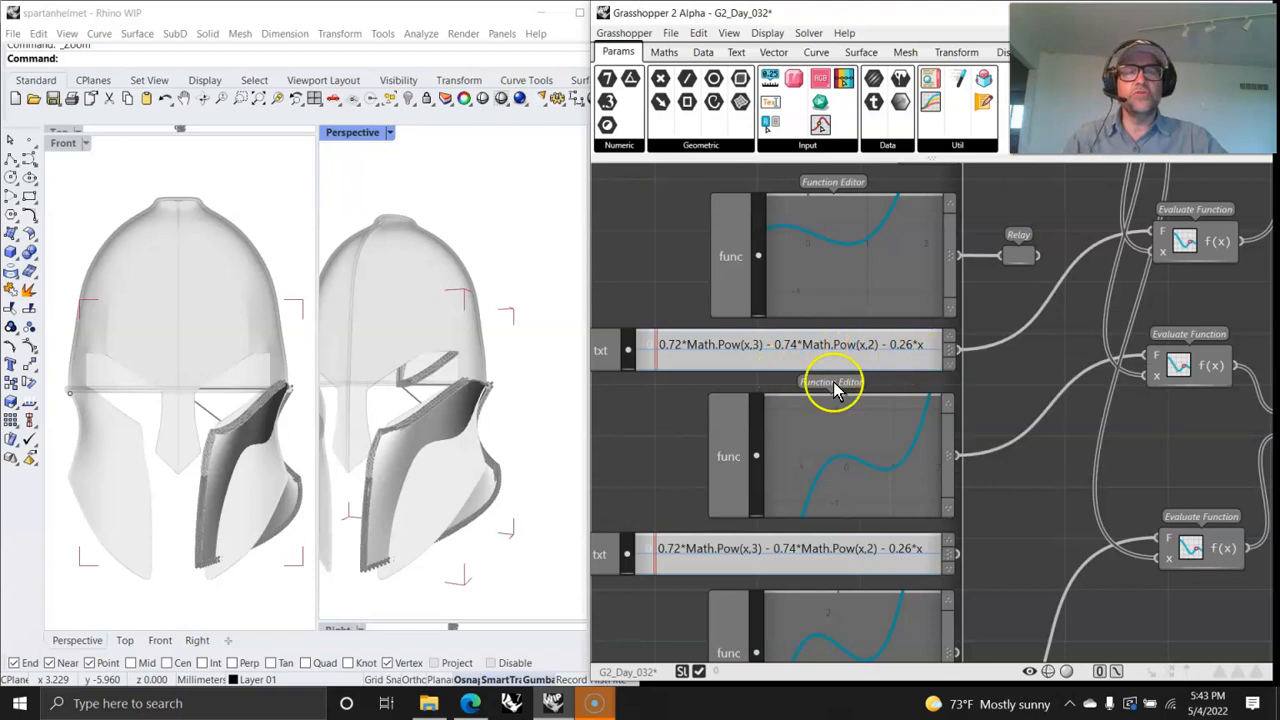
Step: Try adjusting the slider below the 0.21 cubic text expression that feeds the Range From Limits
right_click_drag(1010, 490, 1086, 268)
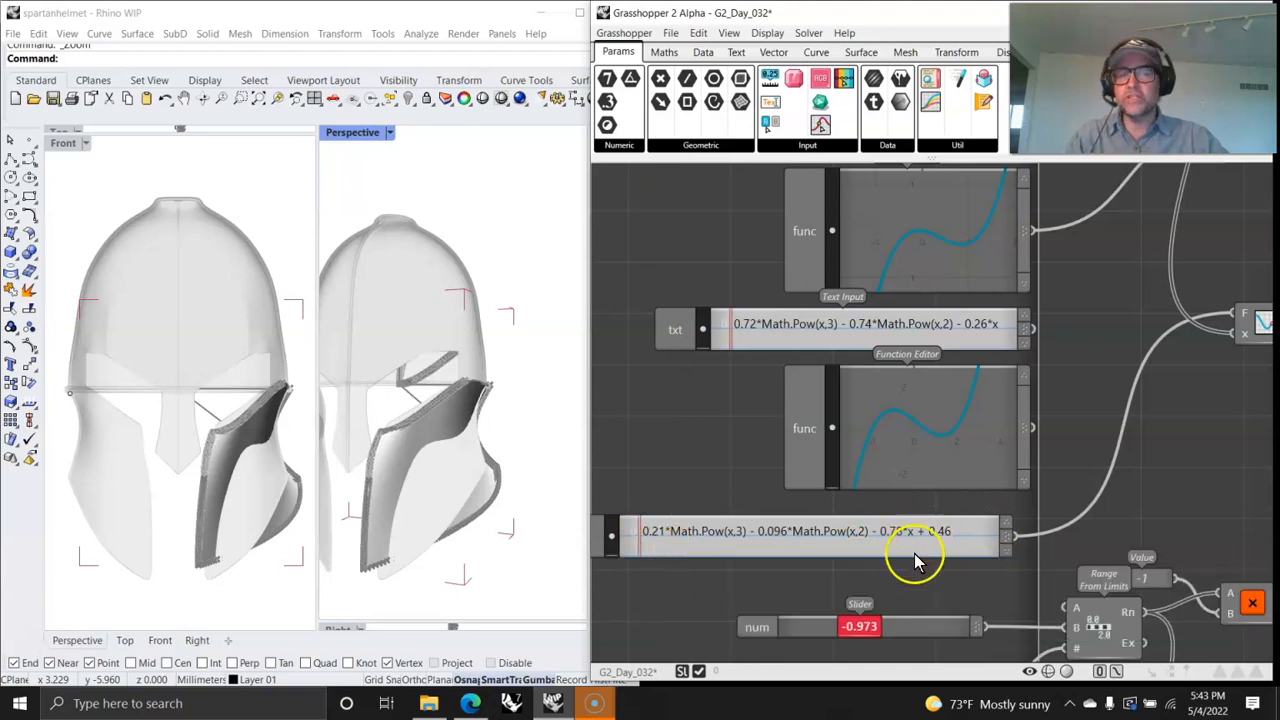
right_click_drag(806, 592, 789, 386)
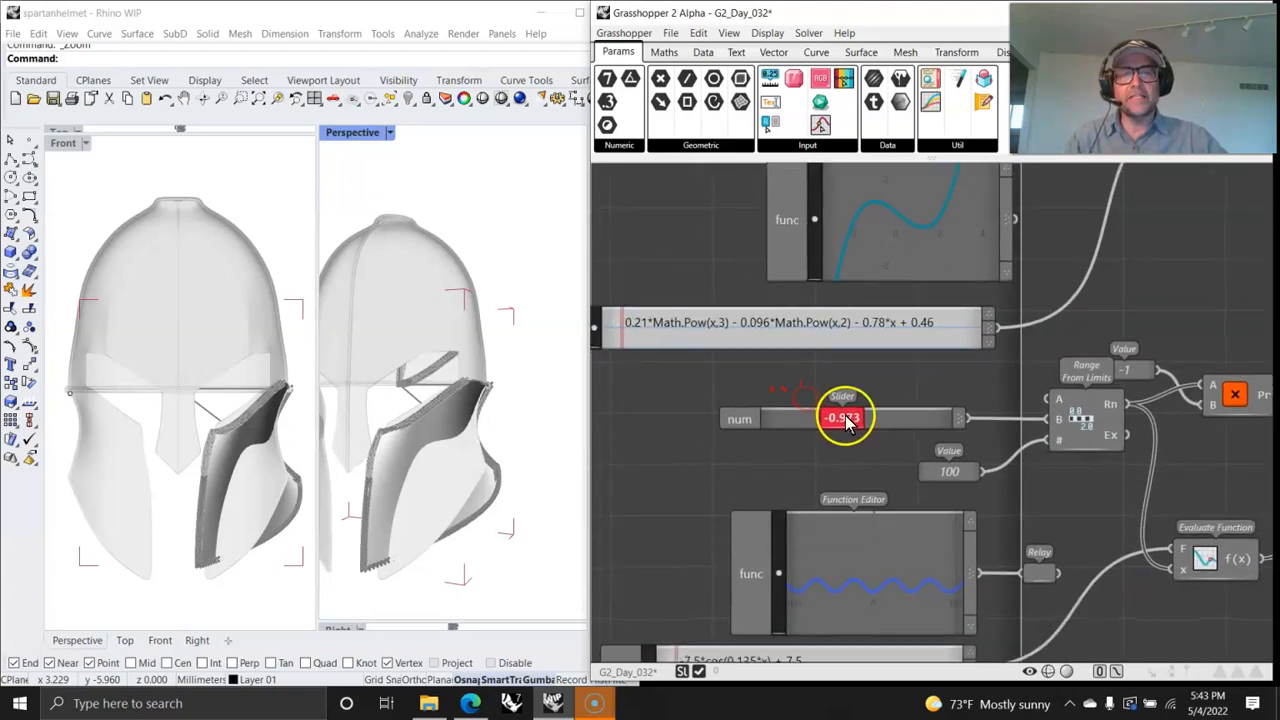
left_click_drag(843, 421, 843, 421)
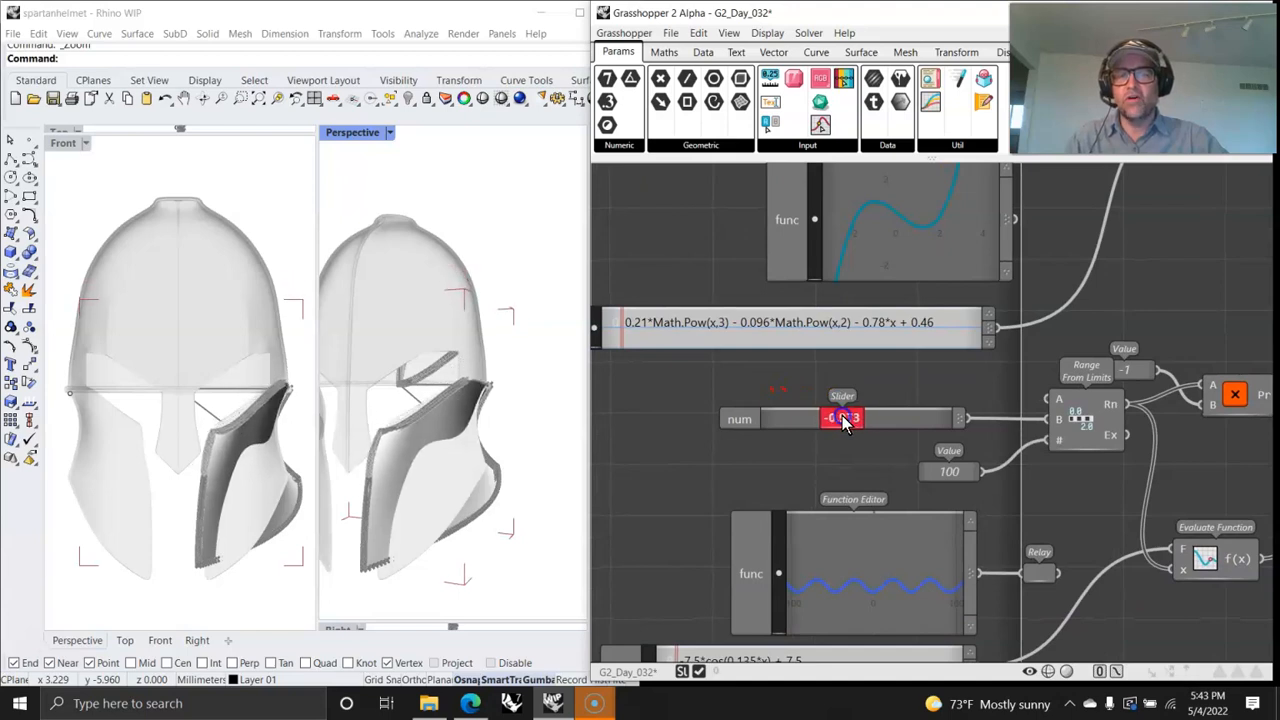
Step: Wire the -7.5*cos(0.135*x) + 7.5 text expression into the Evaluate Function's F input, then check the cosine Function Editor above it and close it
right_click_drag(840, 533, 829, 400)
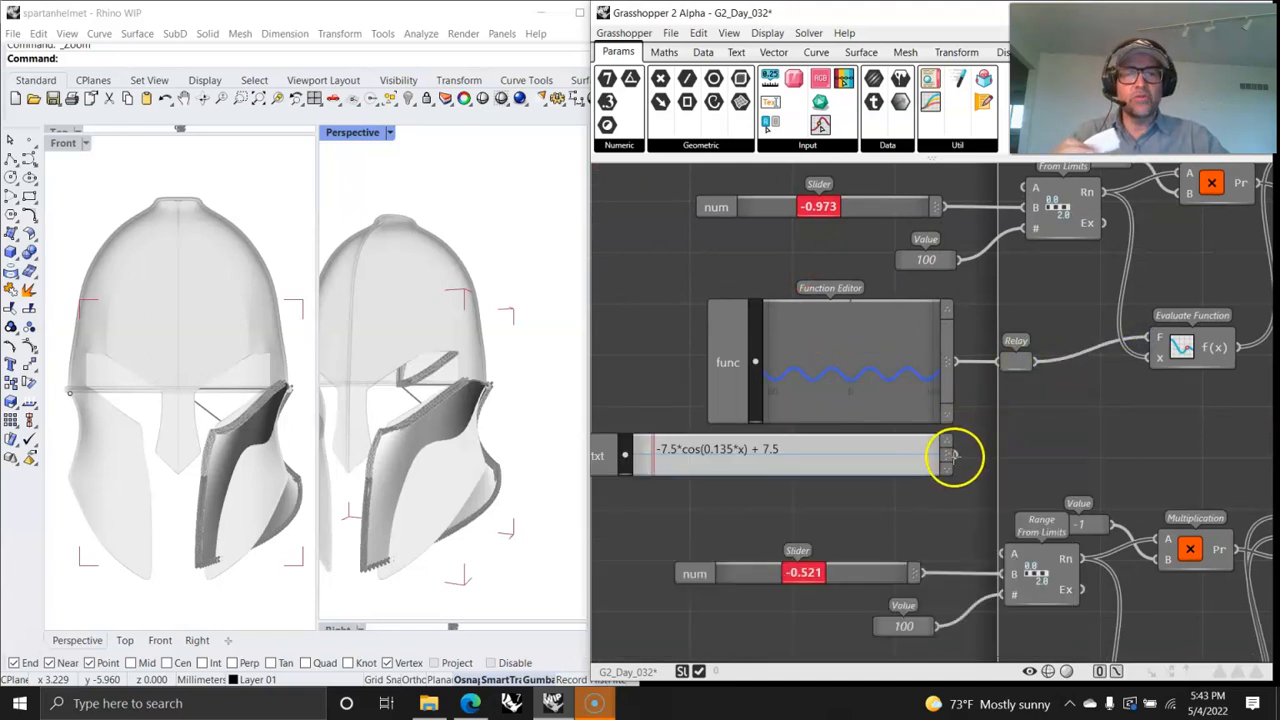
left_click_drag(1151, 333, 1152, 340)
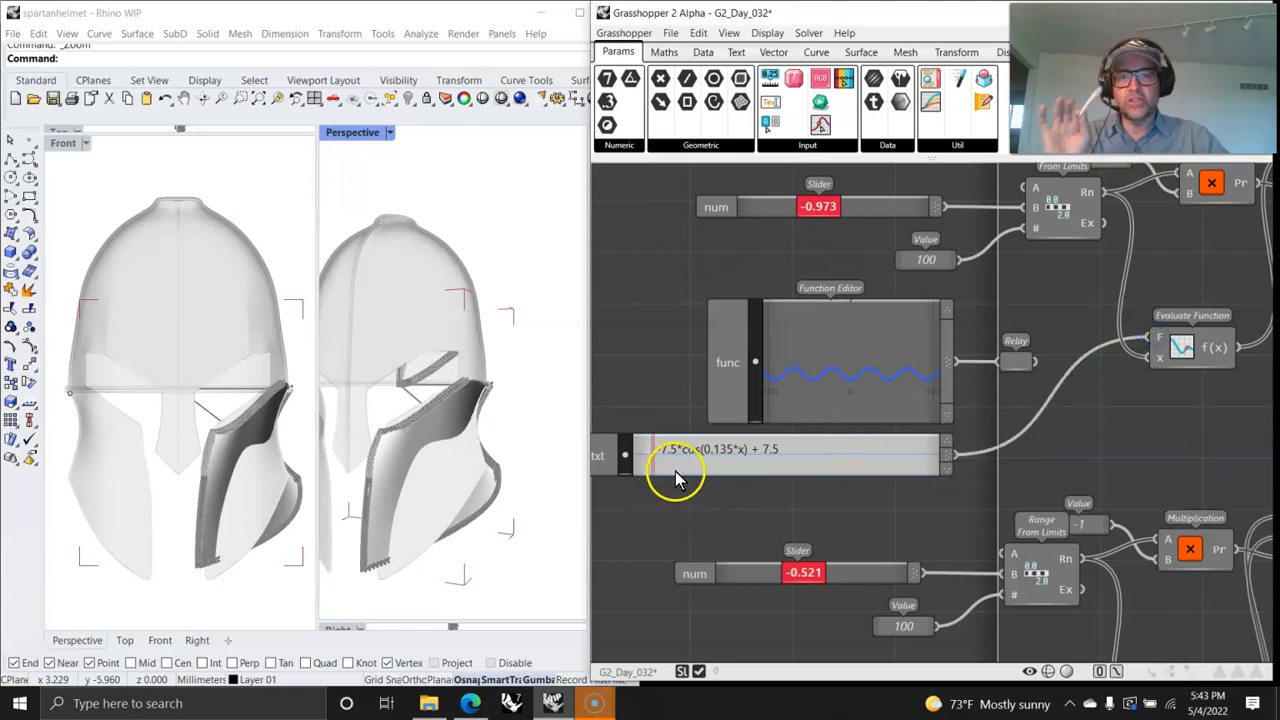
double_click(754, 402)
left_click(898, 503)
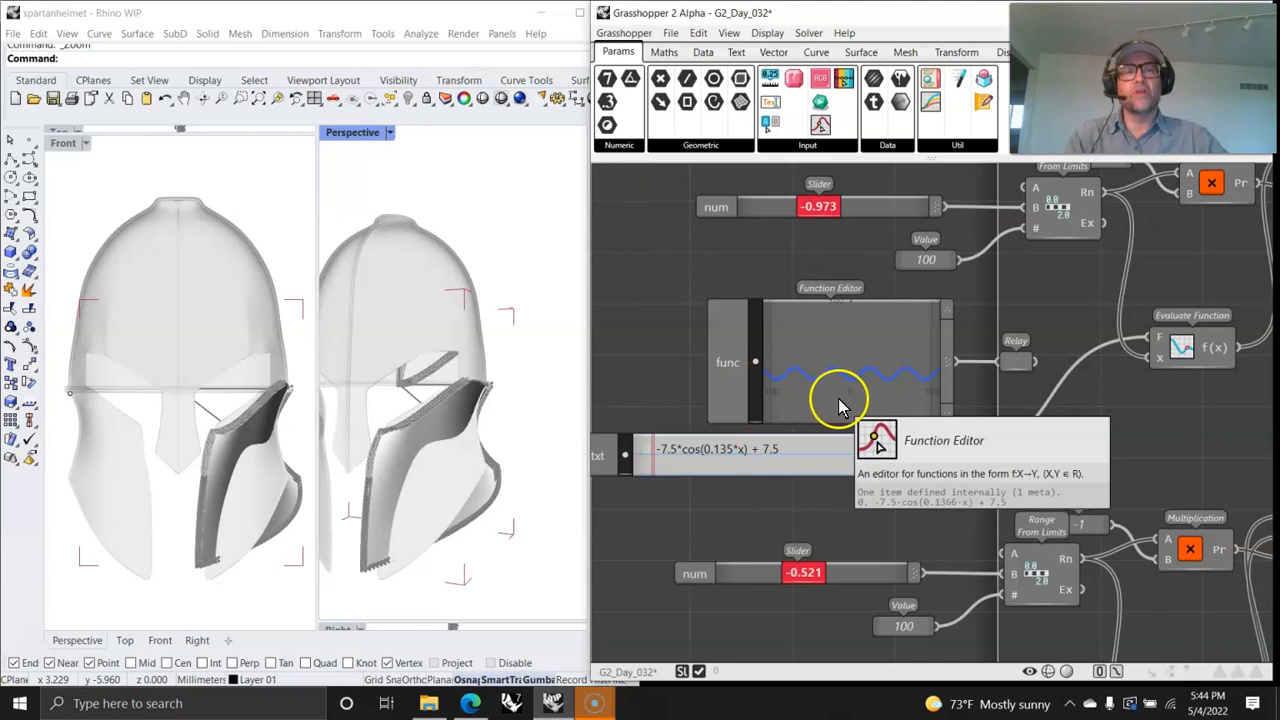
Step: Try showing the cosine Function Editor's output in a new Panel beside the Relay, and delete the Panel
scroll(885, 395, "up", 2)
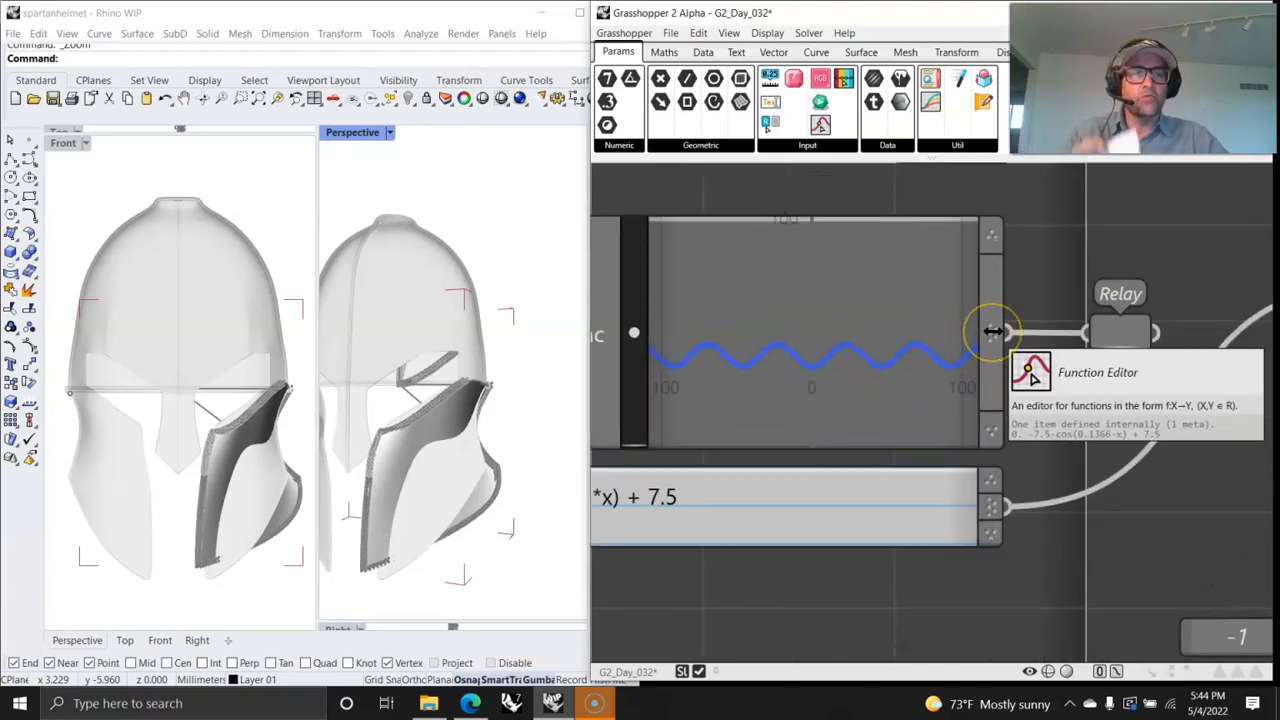
right_click_drag(1103, 482, 797, 434)
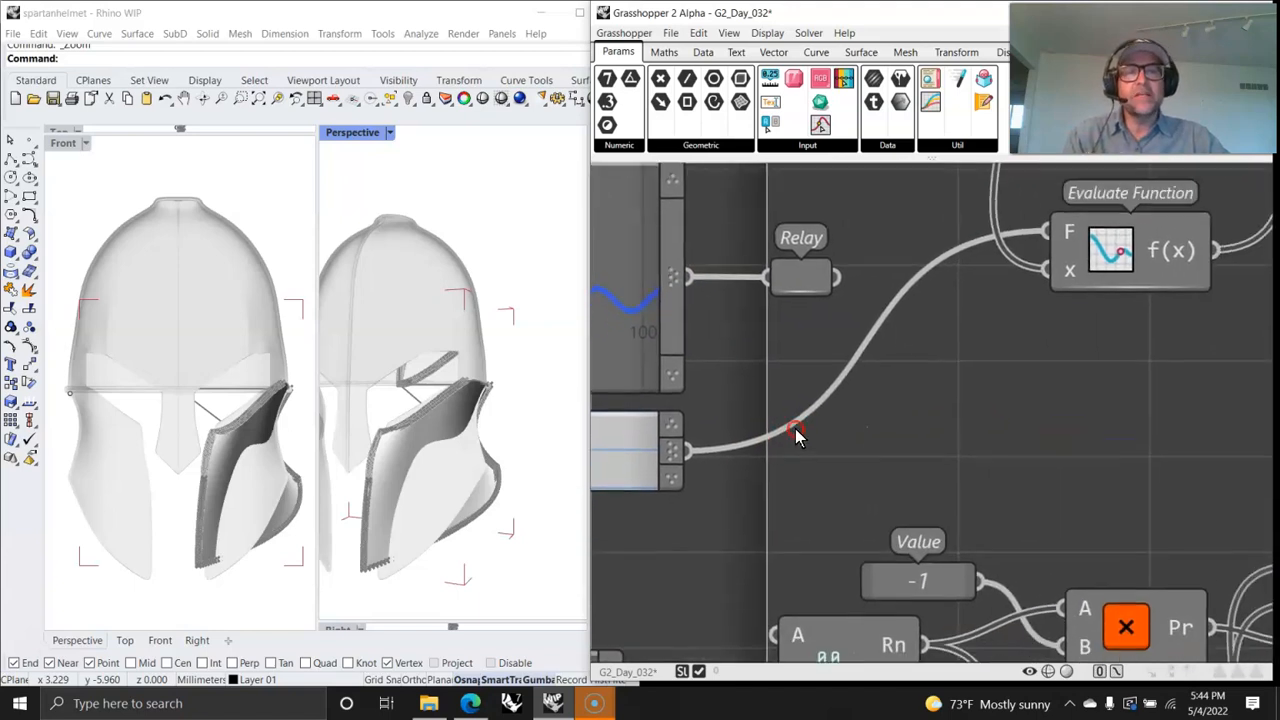
scroll(780, 402, "down", 1)
left_click_drag(930, 80, 885, 440)
left_click_drag(697, 437, 903, 408)
scroll(910, 418, "down", 1)
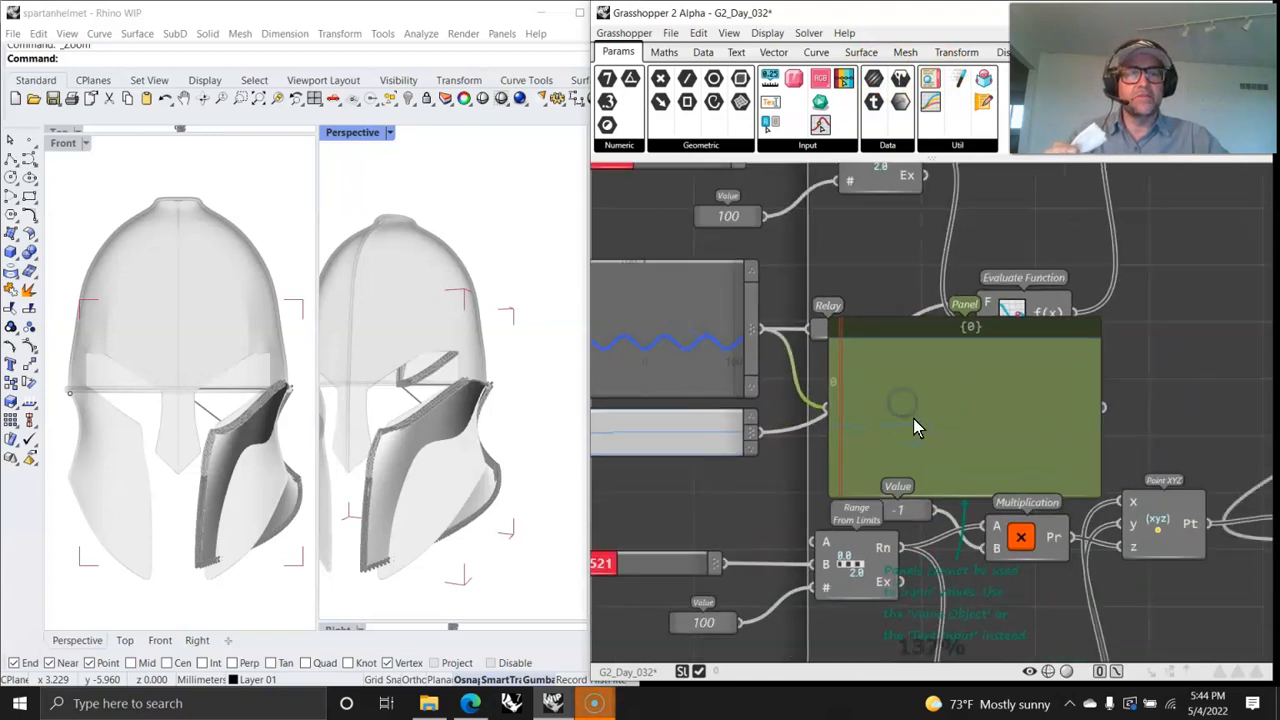
key("Delete")
Step: Try varying the range sliders below the -7.5 and -11 cosine text expressions while watching the cheek guard
right_click_drag(828, 400, 1135, 342)
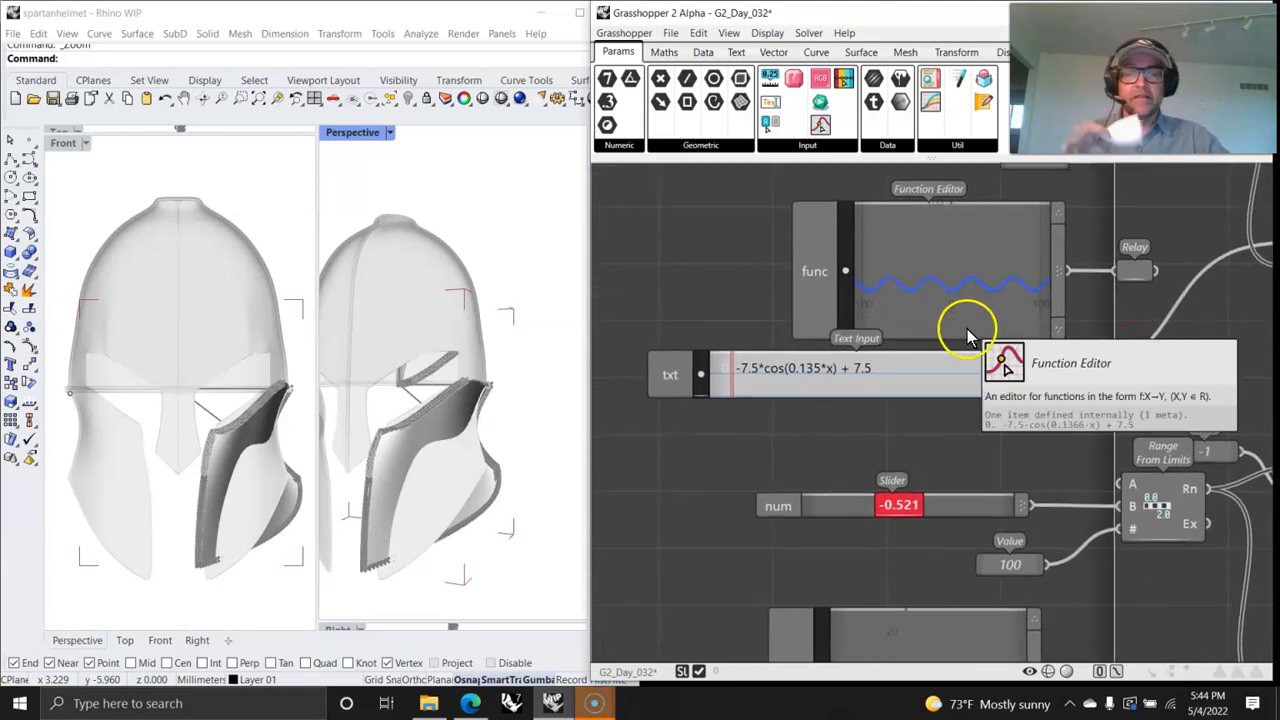
right_click_drag(799, 453, 776, 362)
left_click_drag(878, 418, 880, 418)
right_click_drag(894, 457, 814, 166)
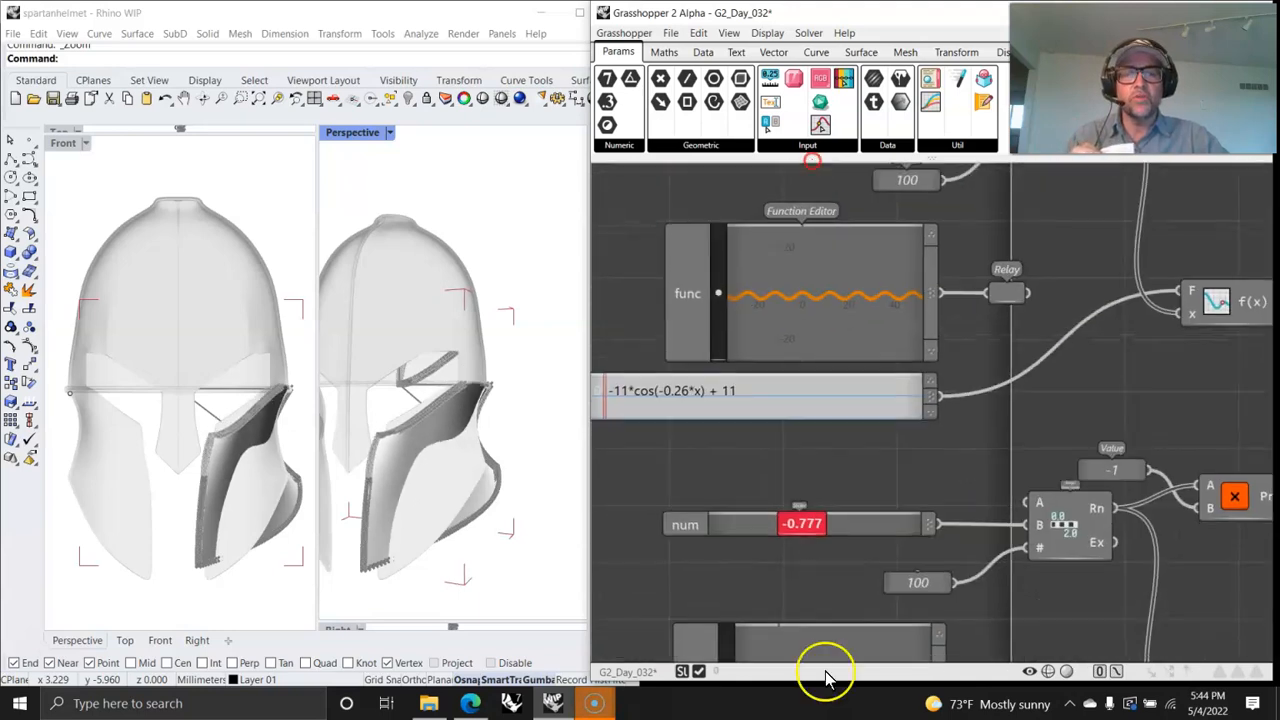
right_click_drag(685, 574, 829, 437)
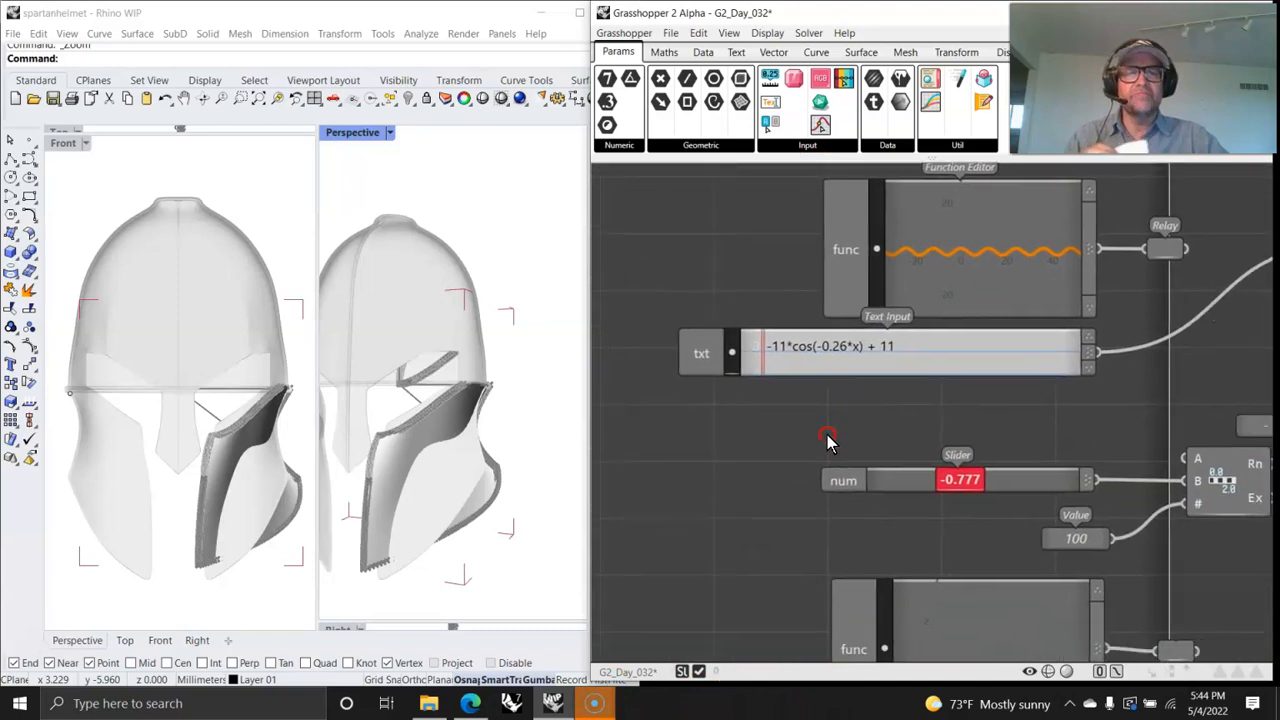
mouse_move(952, 480)
left_mouse_down()
mouse_move(971, 480)
mouse_move(960, 480)
left_mouse_up()
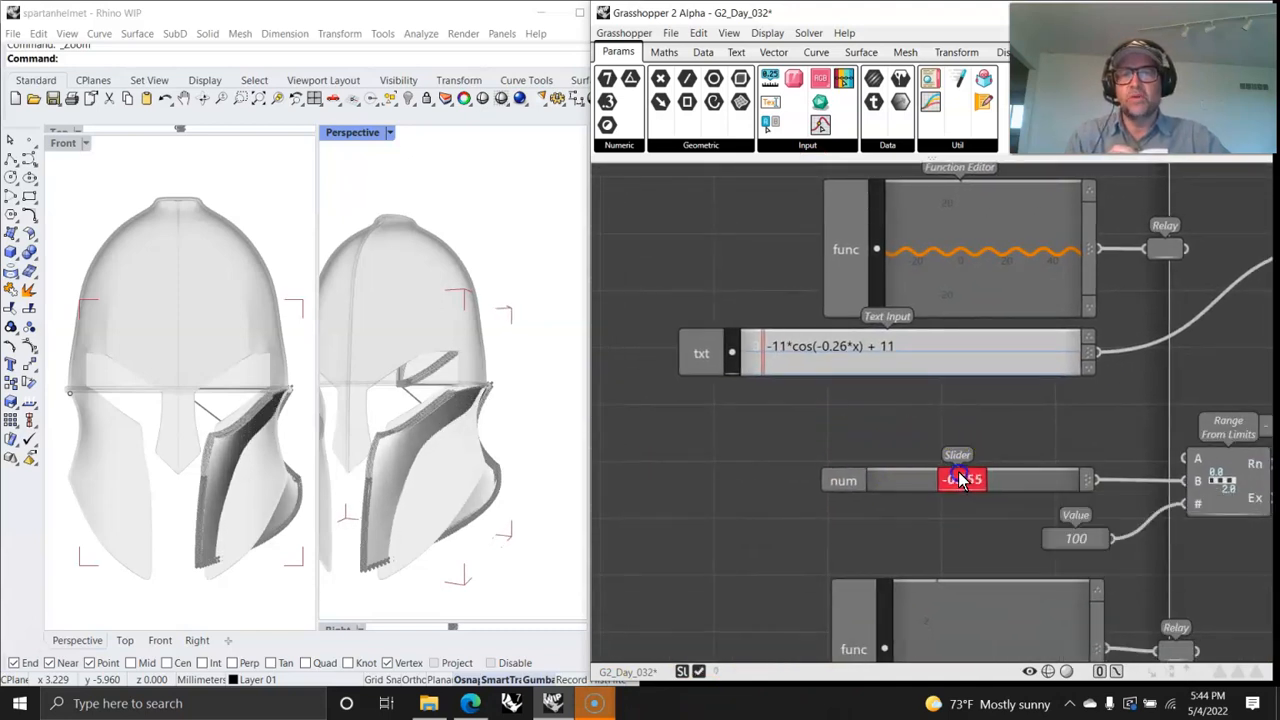
Step: Examine the Curve, Join Curves and Rebuild Curve components feeding Surface From Edges, highlighting the edge components and the surface in turn
right_click_drag(1003, 538, 829, 315)
scroll(842, 352, "down", 4)
right_click_drag(1030, 360, 728, 518)
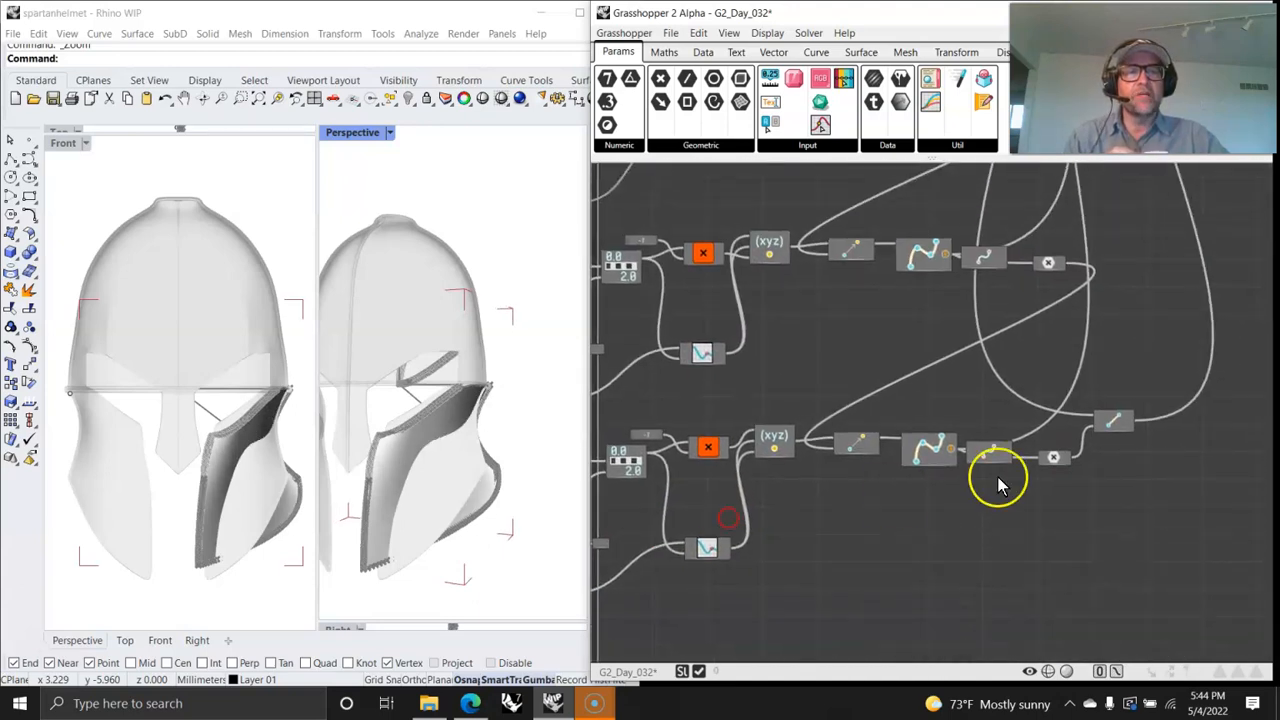
right_click_drag(1058, 424, 723, 580)
right_click_drag(834, 289, 893, 555)
right_click_drag(943, 335, 814, 494)
scroll(829, 400, "up", 4)
left_click(803, 227)
left_click(796, 305)
left_click(802, 402)
left_click(808, 540)
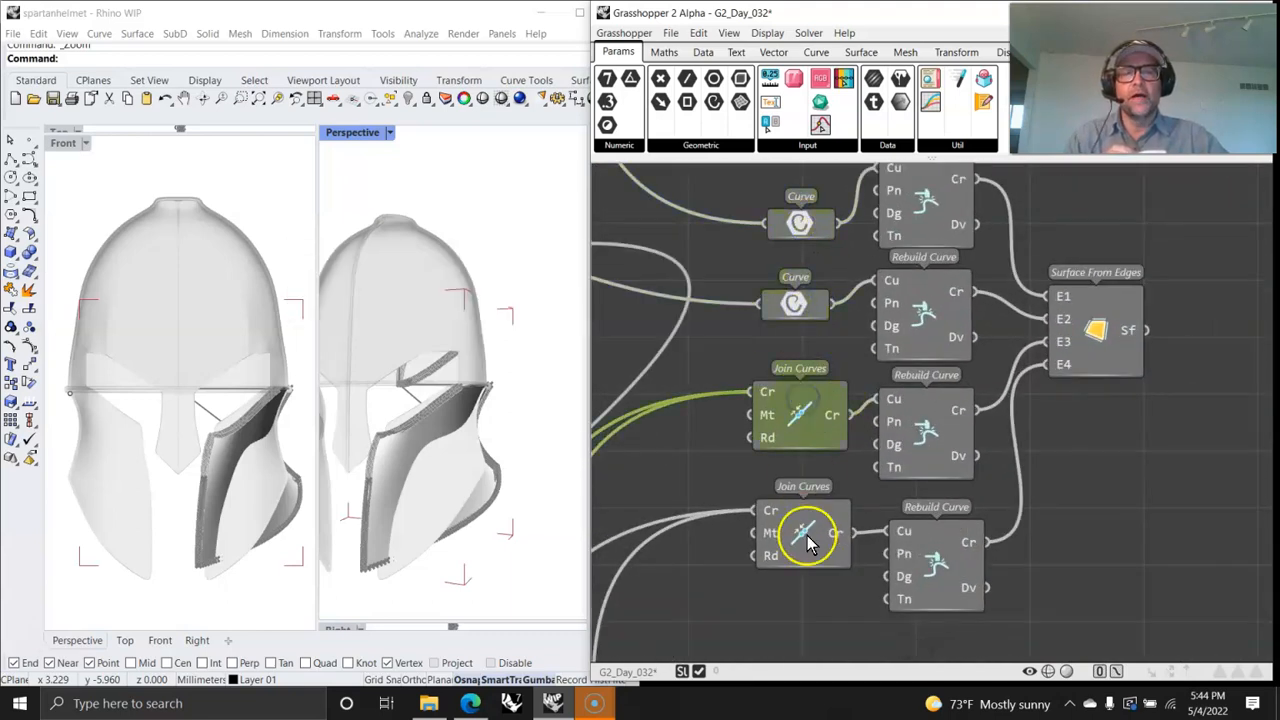
left_click(1095, 335)
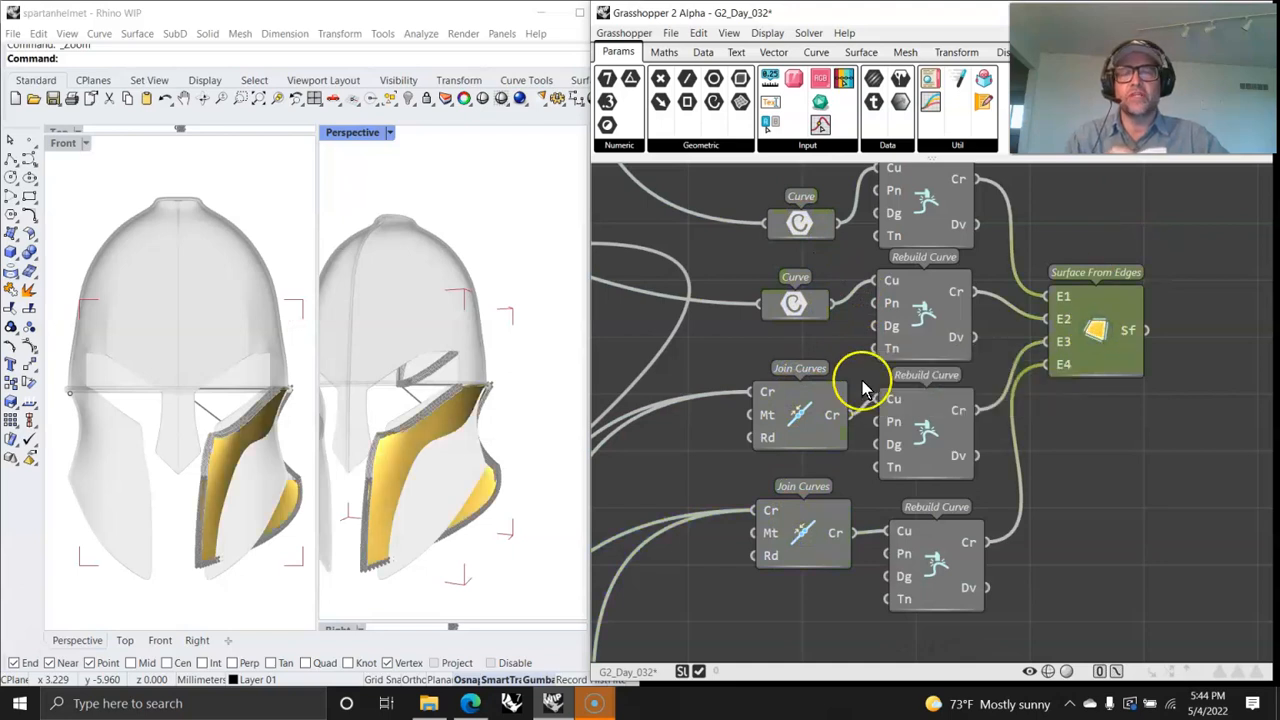
right_click_drag(997, 295, 974, 225)
scroll(929, 304, "up", 3)
scroll(976, 232, "down", 1)
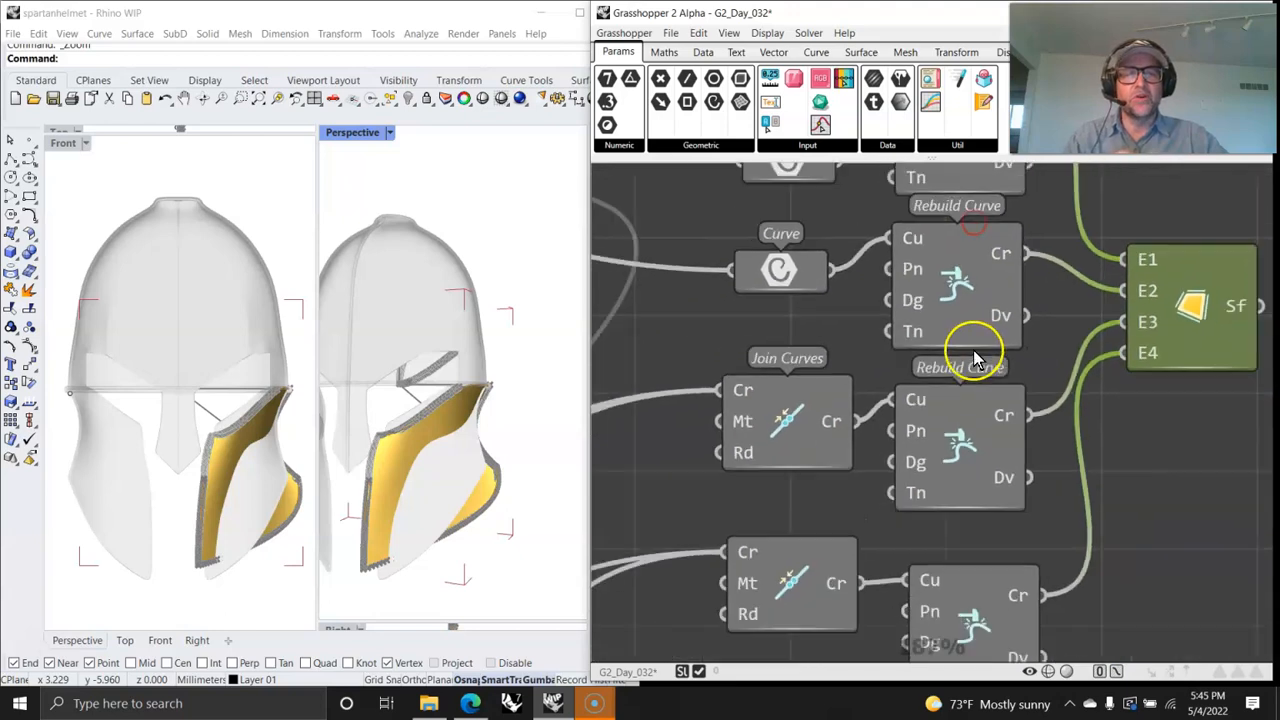
scroll(974, 352, "down", 3)
right_click_drag(971, 490, 969, 418)
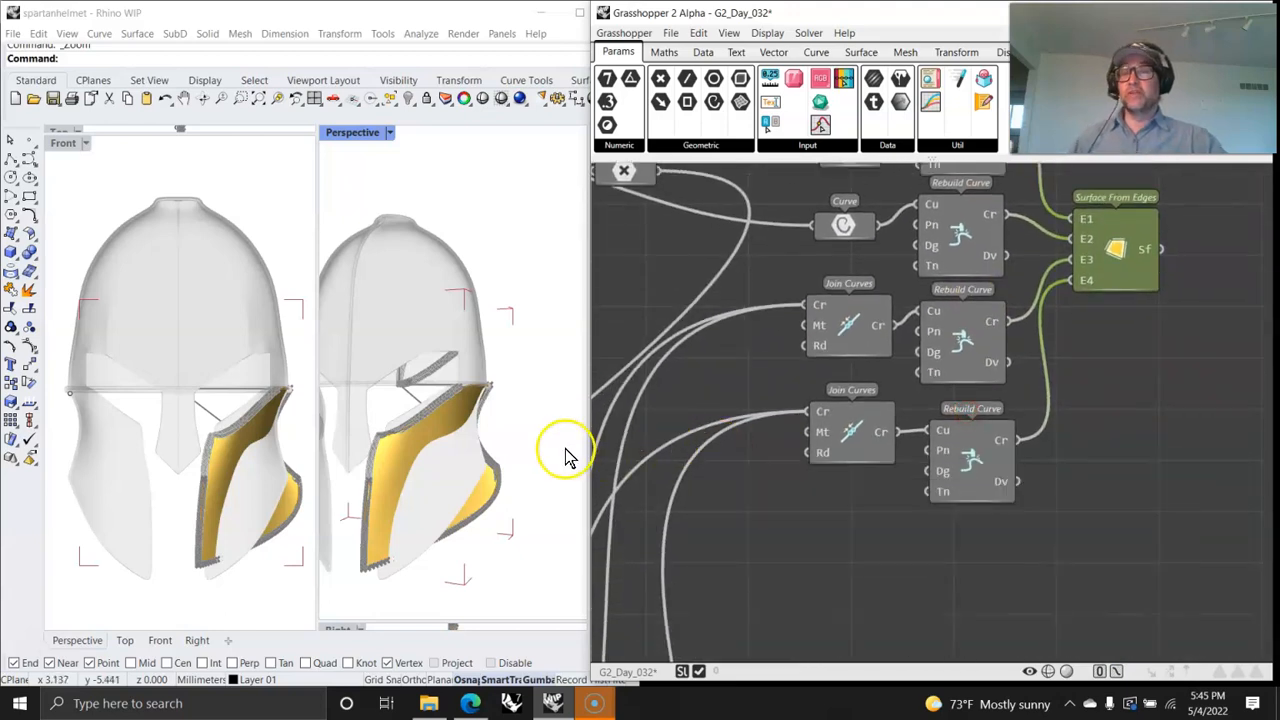
Step: Add a Mirror component beside Surface From Edges and wire the Sf output into its Sh input
mouse_move(1127, 441)
right_mouse_down()
mouse_move(880, 491)
mouse_move(930, 495)
right_mouse_up()
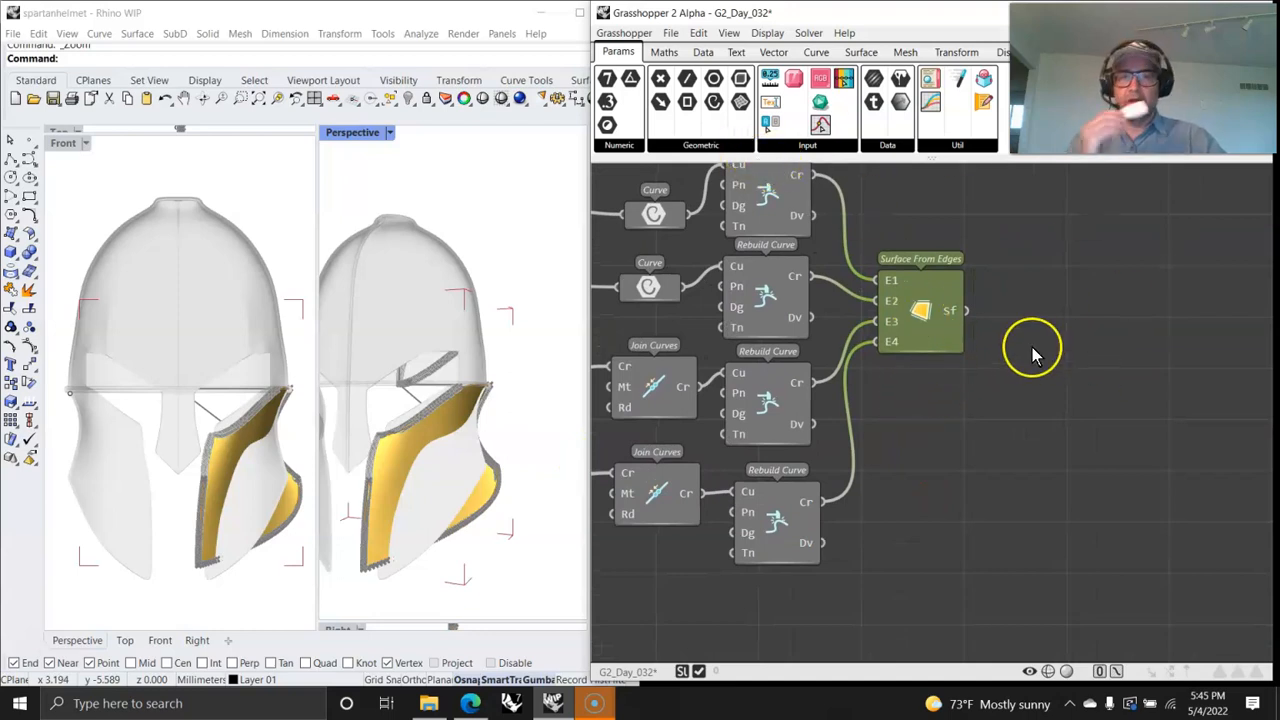
left_click(1066, 318)
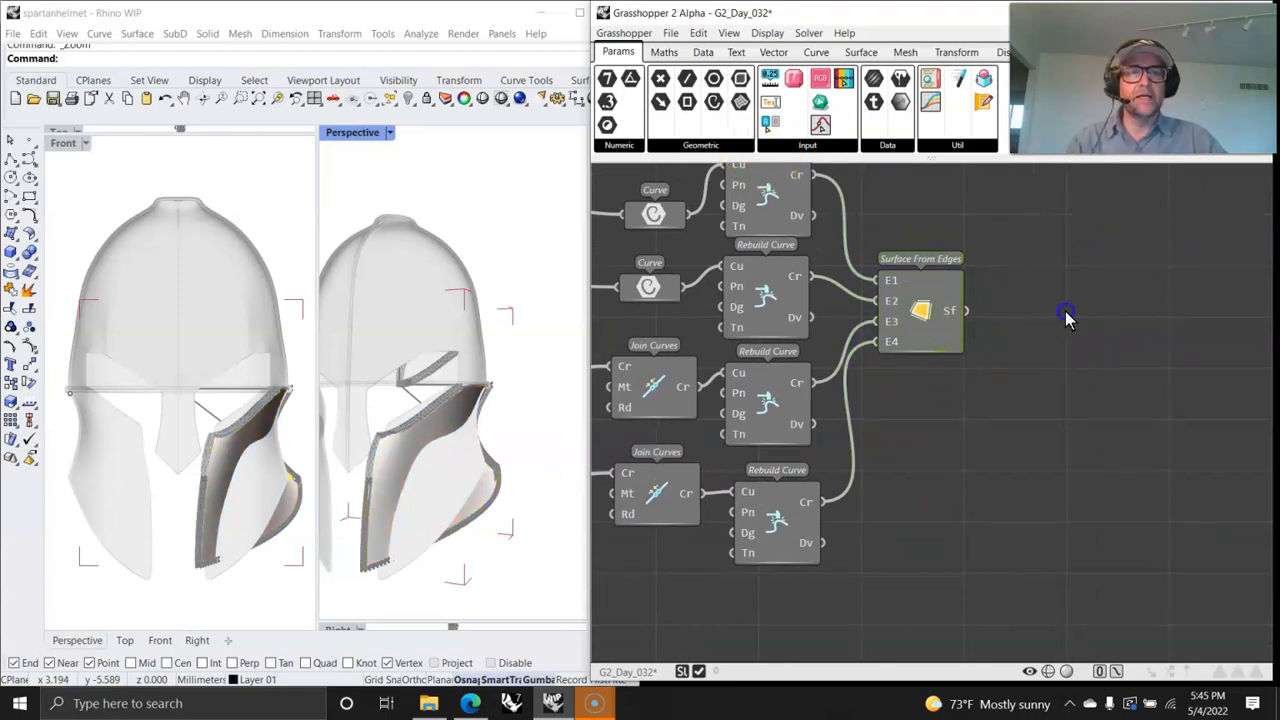
double_click(1066, 316)
type("mir")
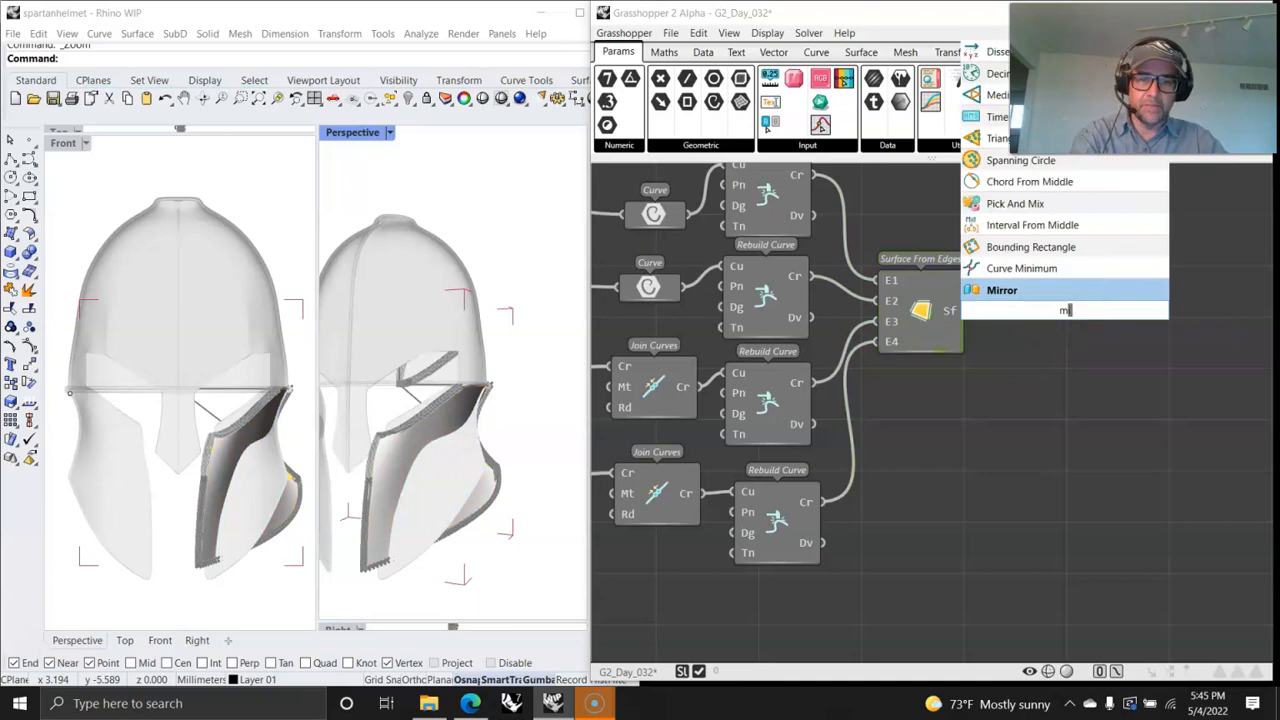
left_click(1009, 288)
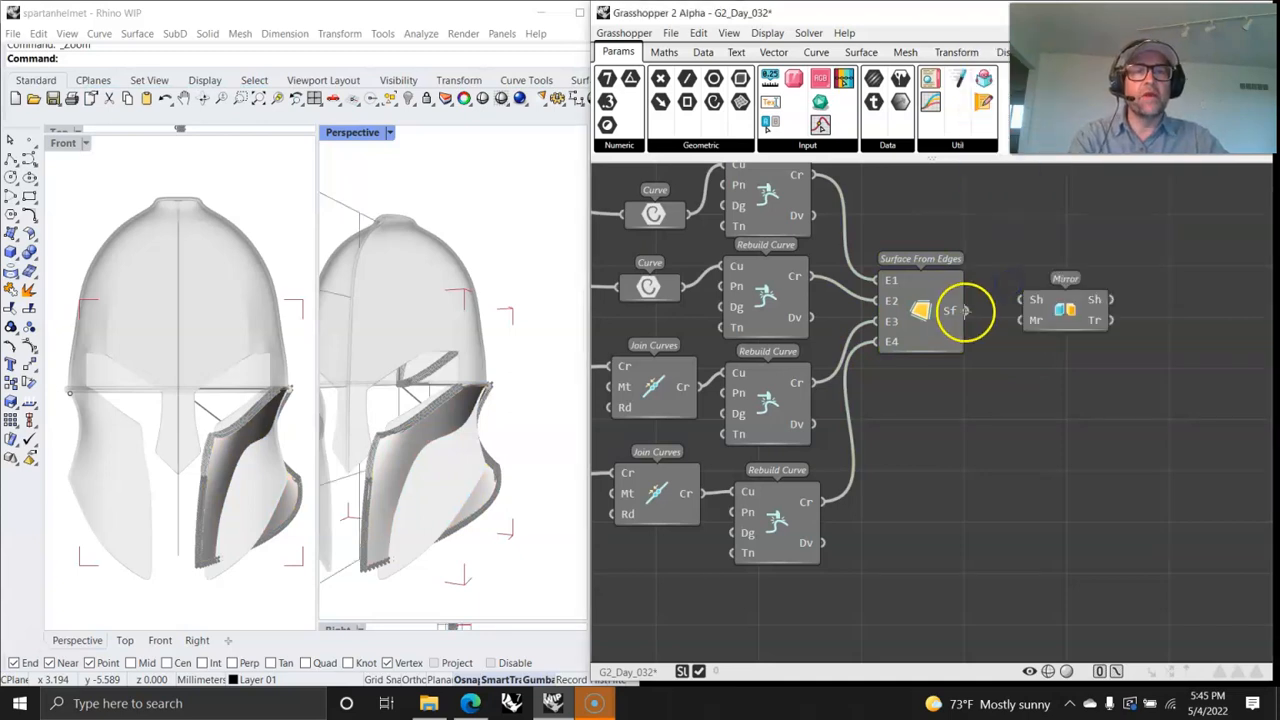
left_click_drag(1022, 292, 1088, 357)
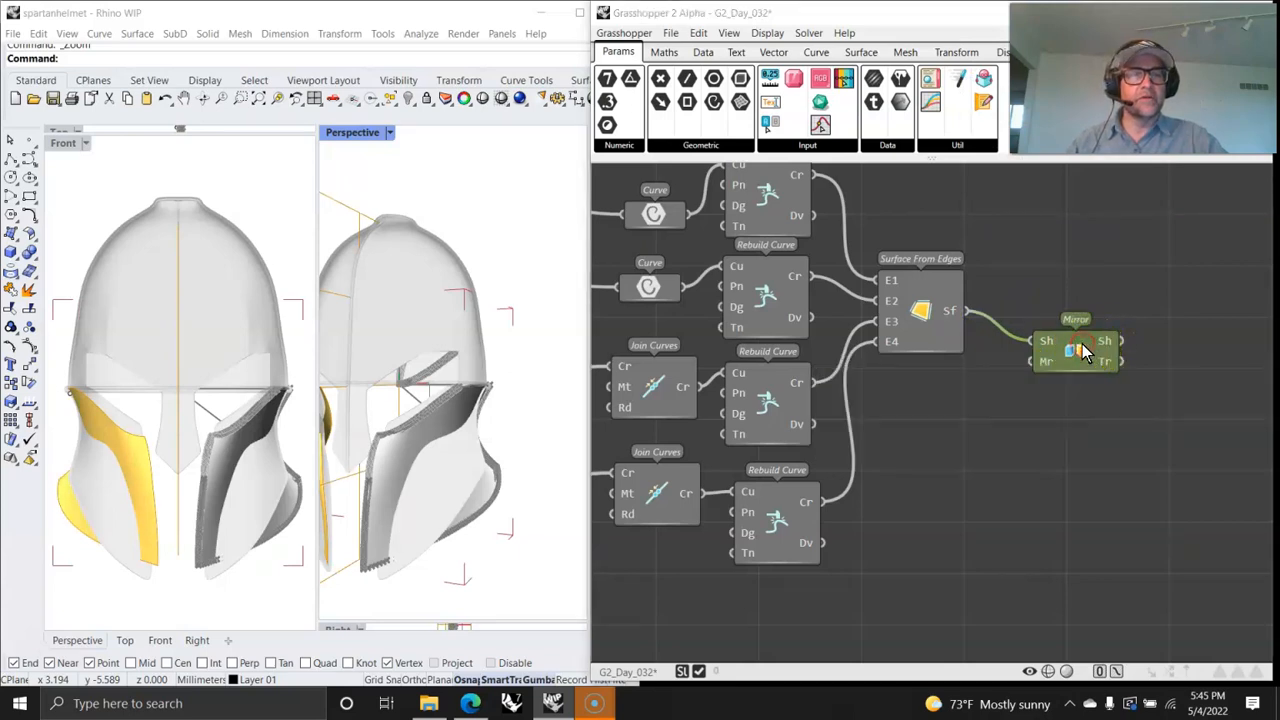
Step: Override the preview colour of the Mirror's Sh output with Indigo, and select Surface From Edges to highlight the original cheek guard
right_click(1106, 342)
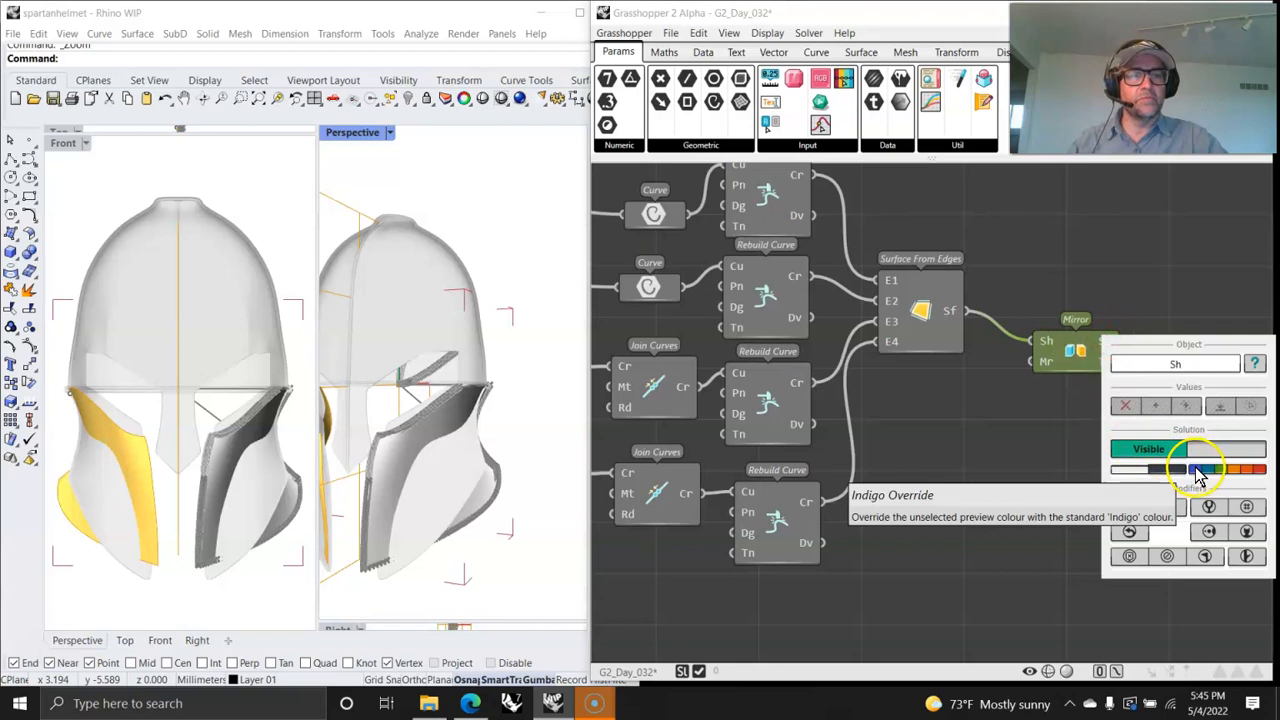
left_click(1050, 528)
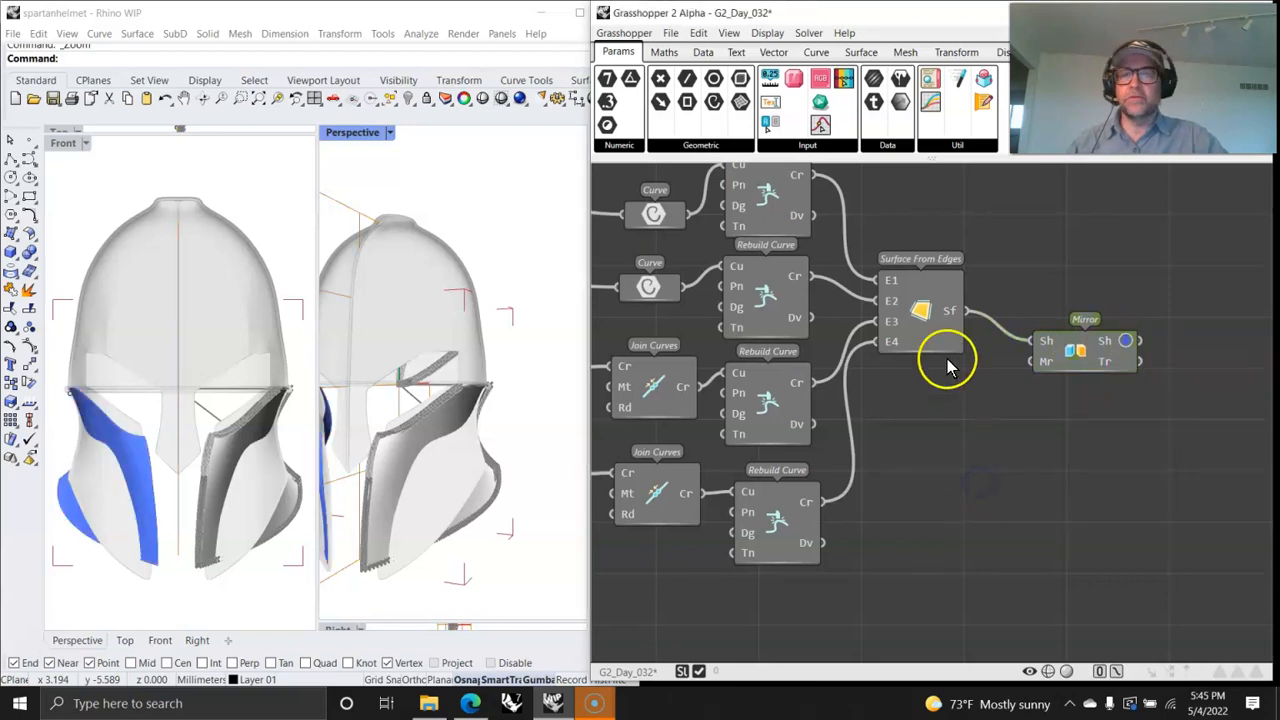
right_click(948, 313)
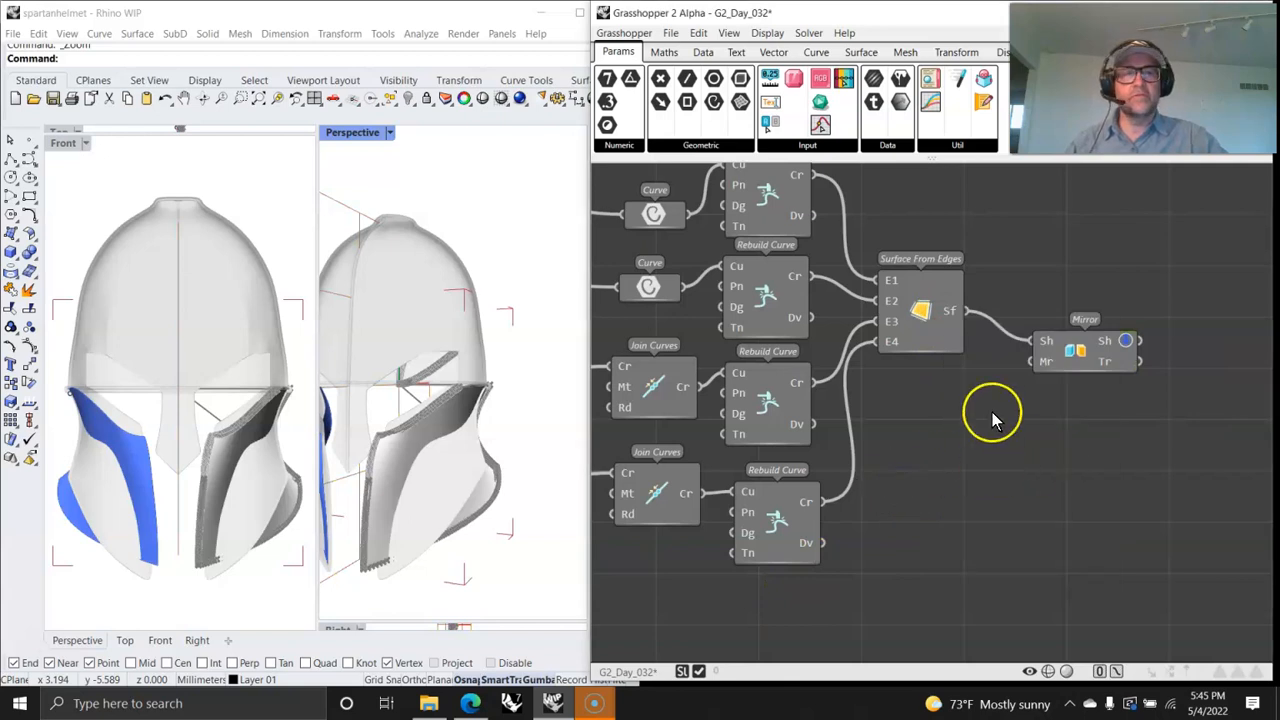
left_click(940, 323)
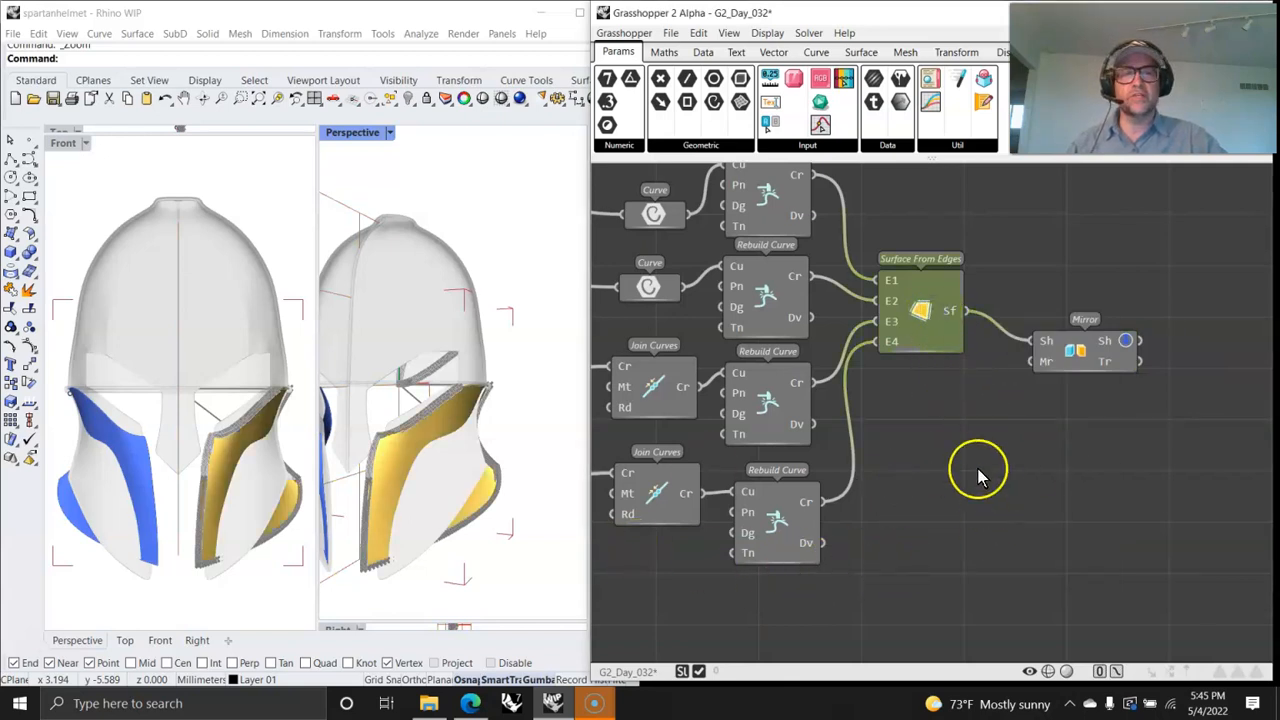
left_click(1066, 350)
left_click(924, 312)
Step: Inspect the original and mirrored cheek guards against the helmet in the Front and Perspective views
right_click_drag(210, 495, 220, 474)
right_click_drag(465, 455, 389, 486)
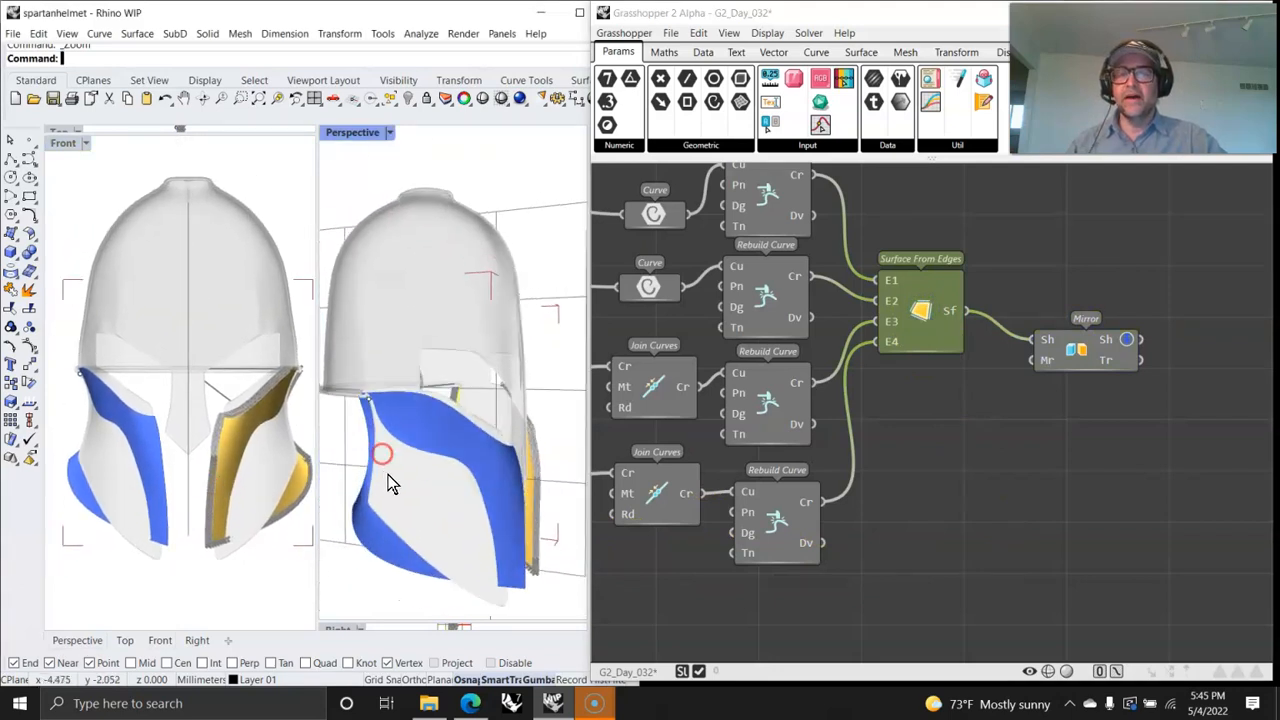
scroll(500, 557, "down", 3)
right_click_drag(500, 557, 423, 543)
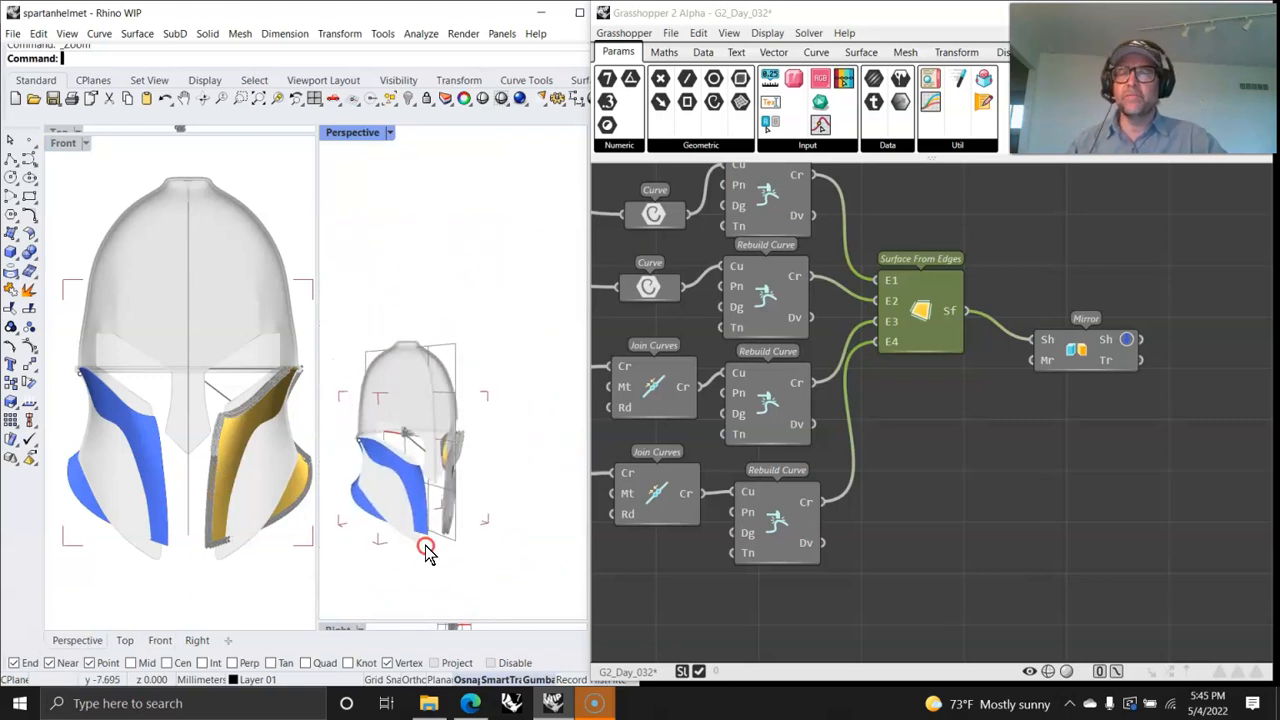
scroll(405, 500, "up", 3)
right_click_drag(400, 491, 460, 484)
scroll(446, 493, "down", 4)
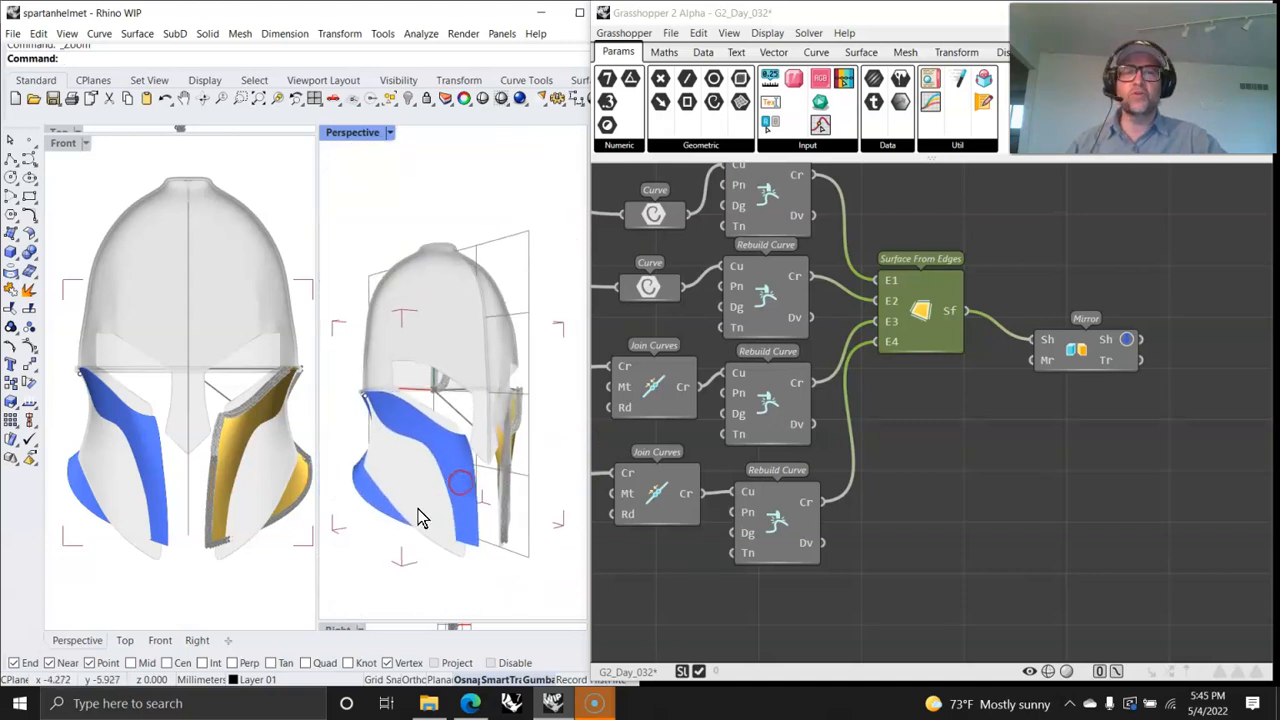
Step: Try placing a new Slider below the -0.52 cubic text expression, and delete it
scroll(757, 386, "down", 6)
right_click_drag(763, 432, 1108, 404)
right_click_drag(772, 518, 822, 447)
scroll(830, 350, "up", 4)
right_click_drag(837, 314, 848, 563)
right_click_drag(809, 366, 840, 513)
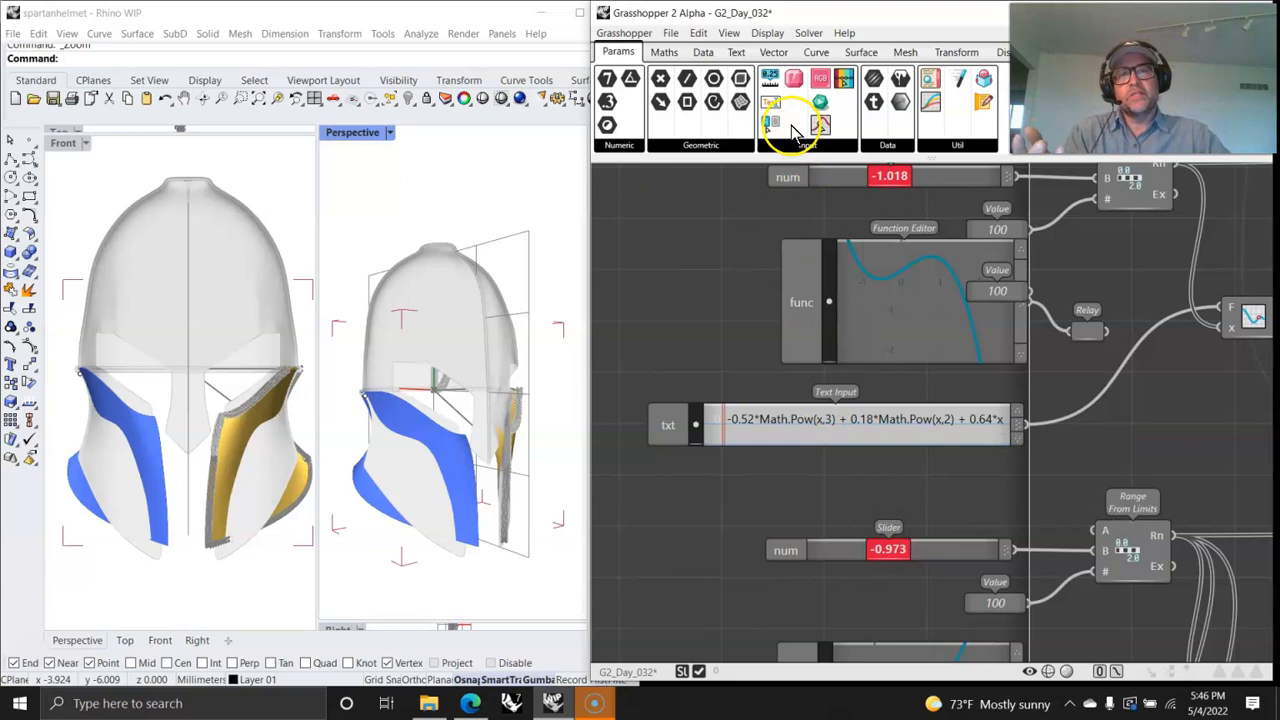
left_click_drag(770, 85, 715, 498)
left_click(715, 494)
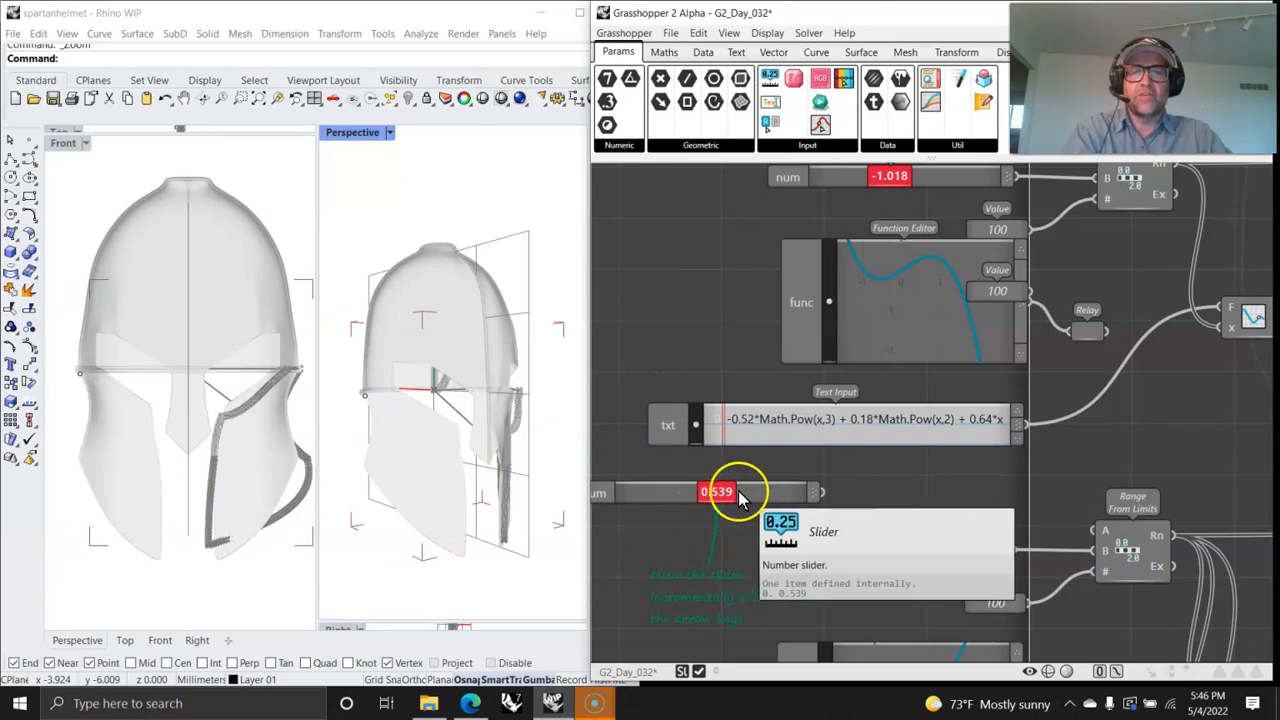
key("Delete")
Step: Undo the deletion of the Surface From Edges component between the Rebuild Curve components and the Mirror
right_click_drag(964, 492, 746, 476)
scroll(803, 430, "down", 1)
scroll(830, 432, "down", 3)
right_click_drag(1035, 418, 760, 305)
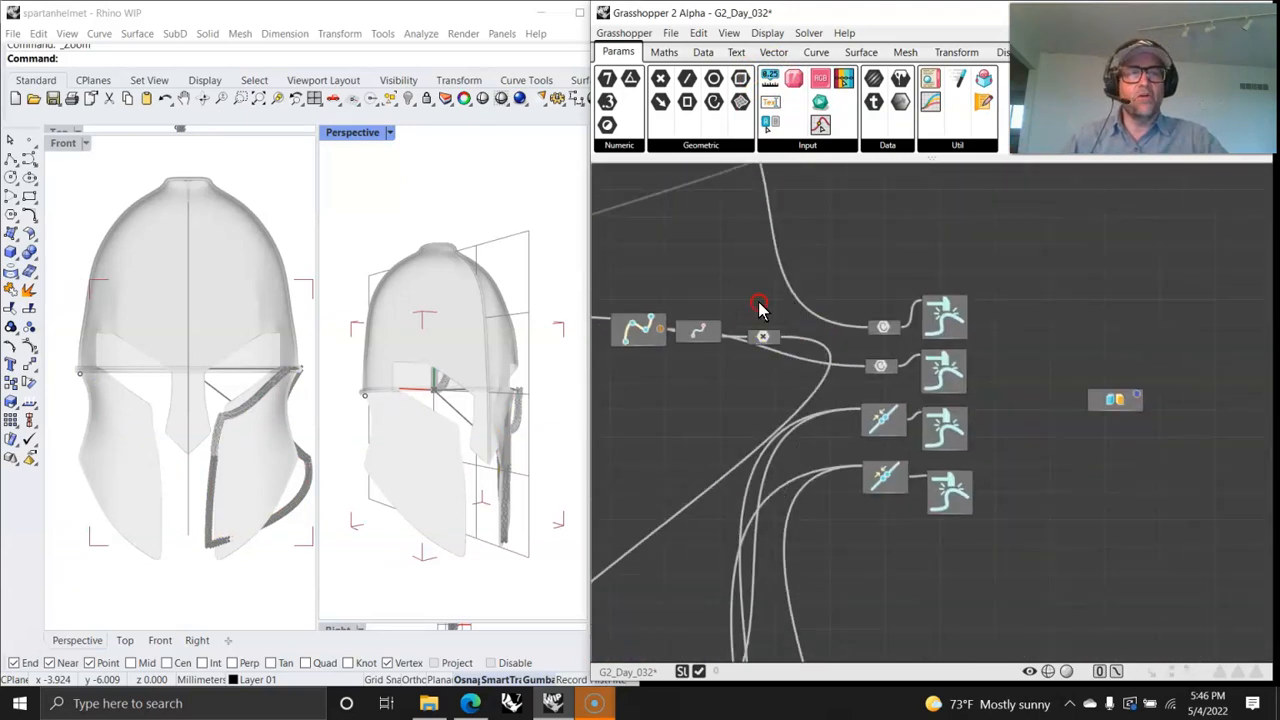
scroll(1057, 396, "up", 2)
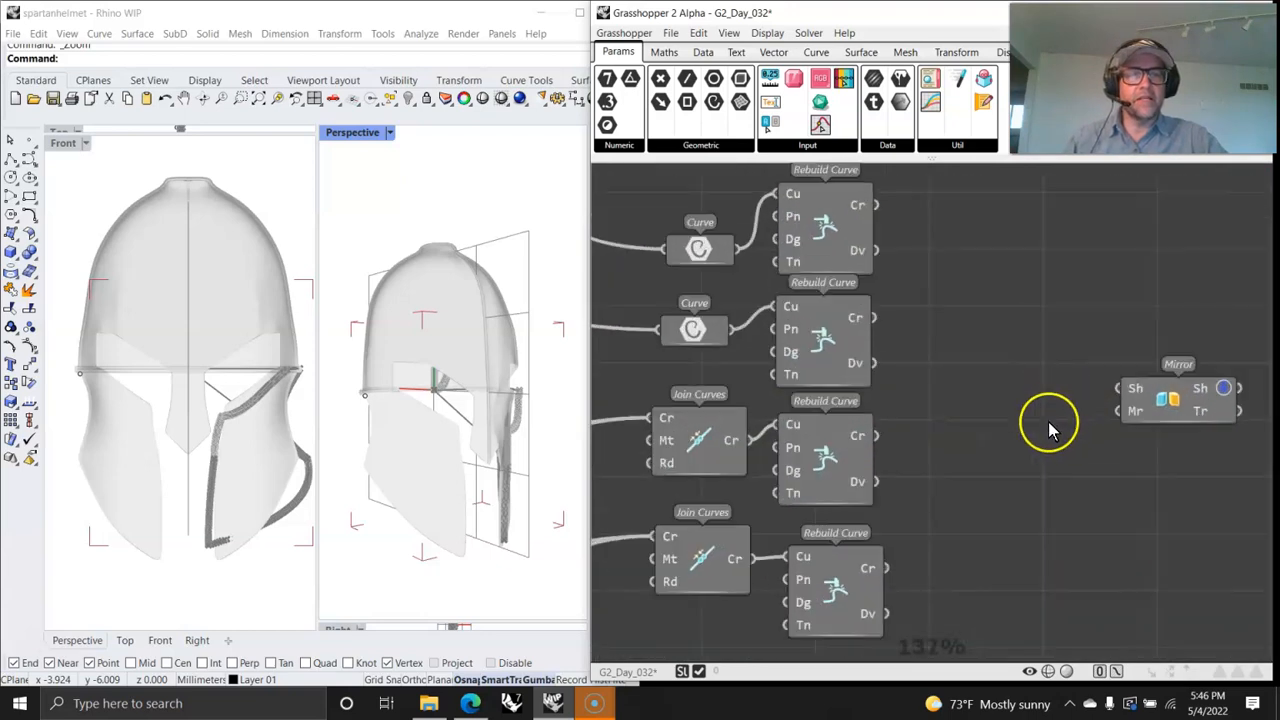
right_click_drag(987, 424, 988, 425)
key("ctrl+z")
key("ctrl+y")
key("ctrl+z")
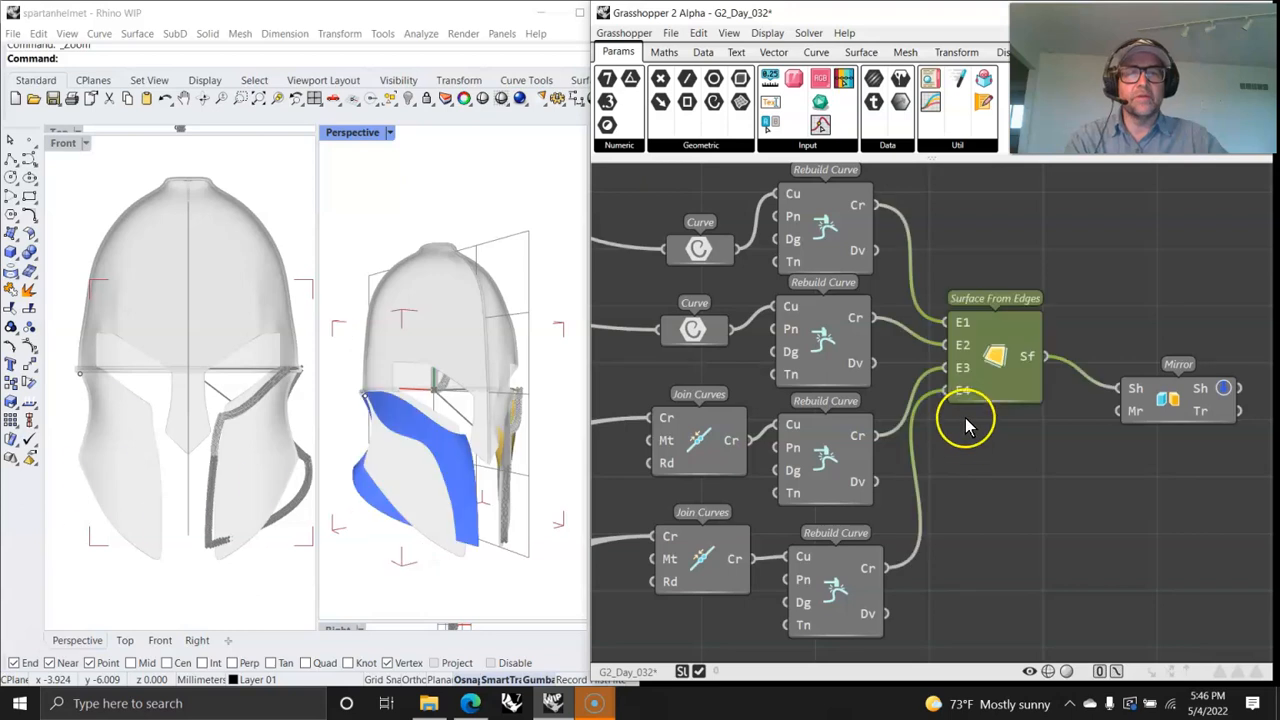
Step: Save the Grasshopper definition G2_Day_032
right_click_drag(1004, 484, 1050, 494)
right_click_drag(957, 485, 989, 495)
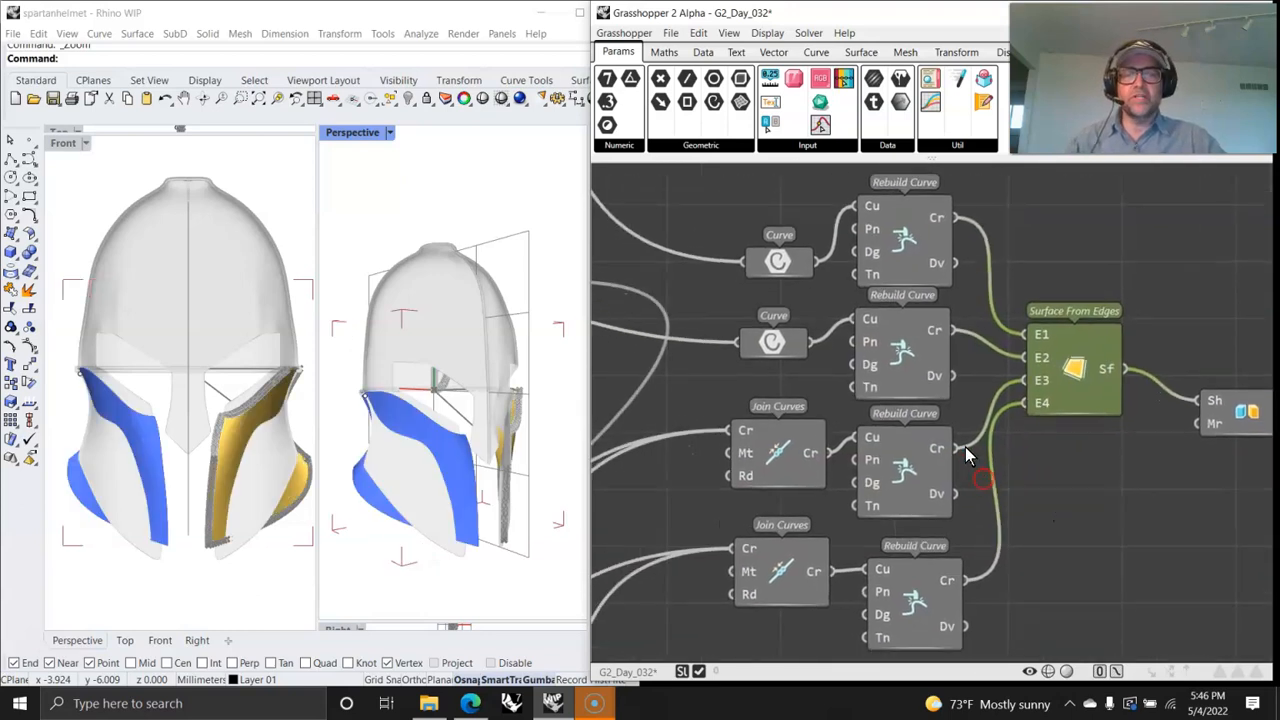
left_click(672, 33)
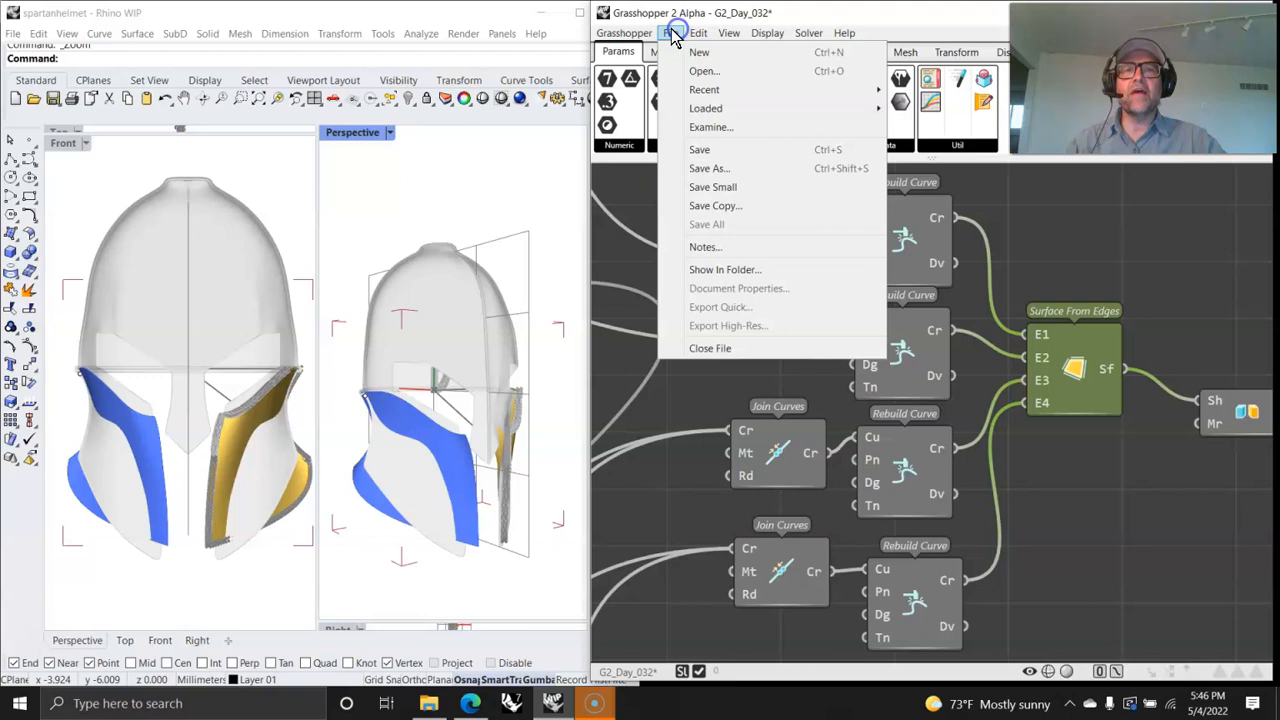
left_click(698, 151)
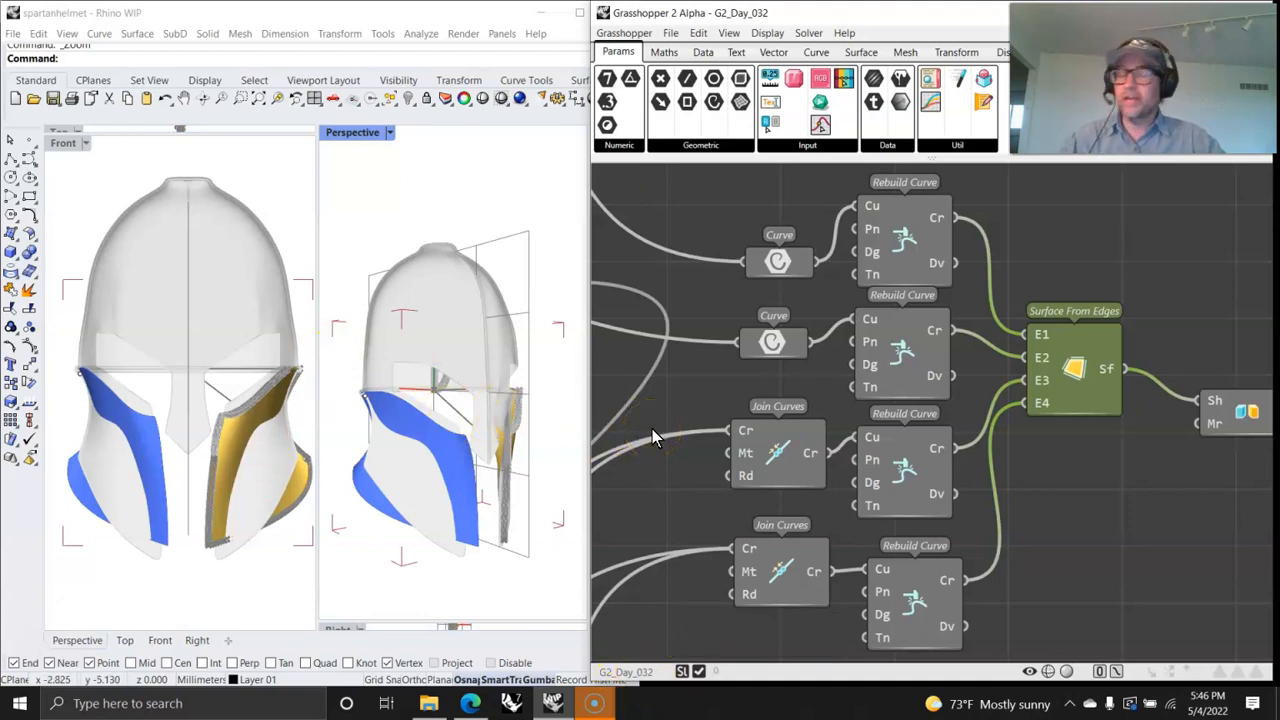
left_click(680, 528)
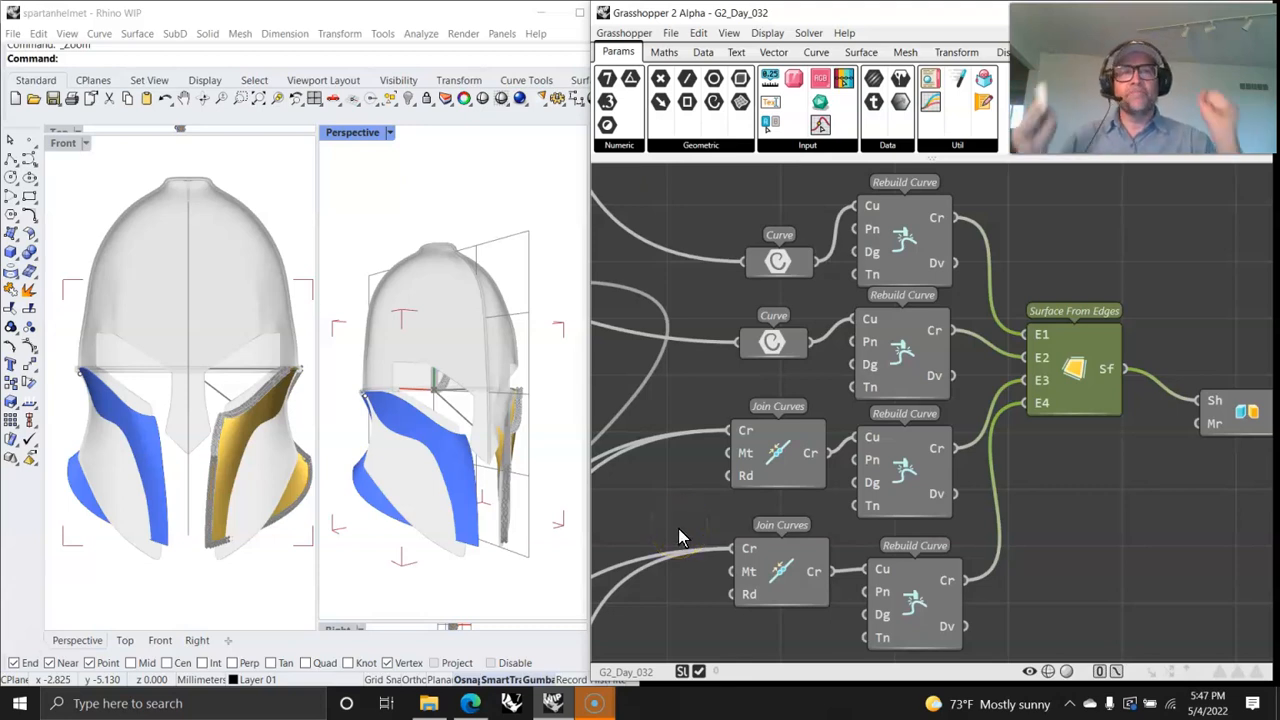
left_click(476, 665)
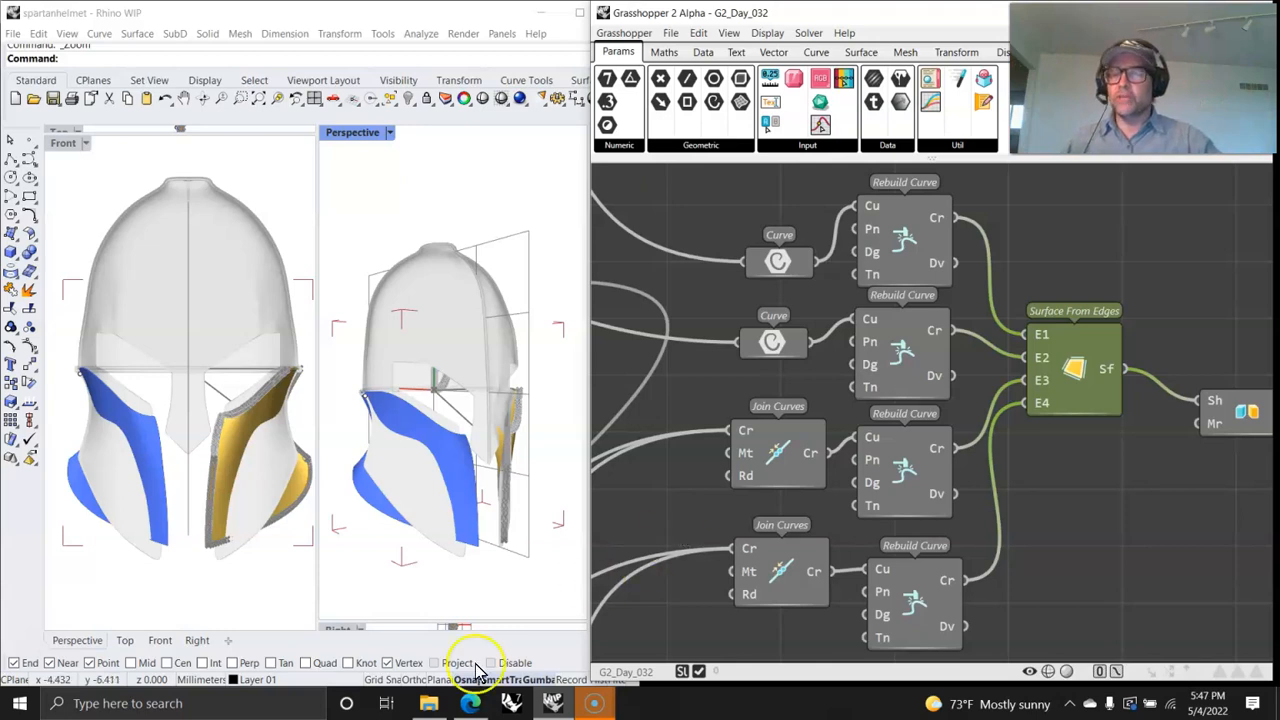